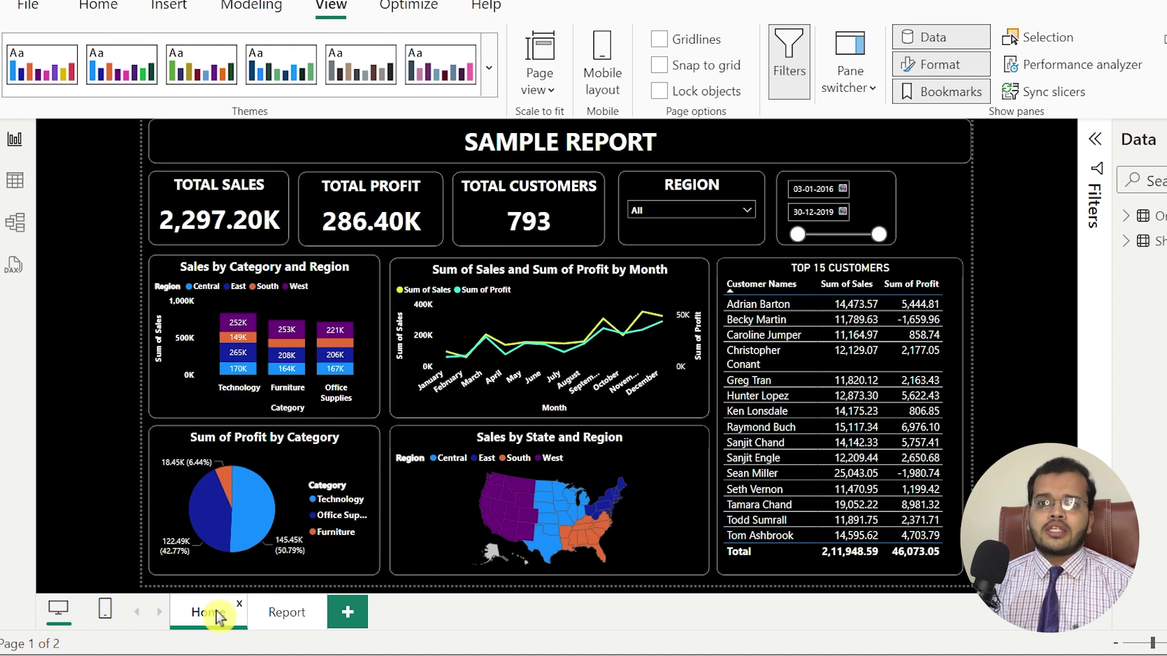
Switch between the Report and Home pages, ending on the Home page.
click(290, 614)
click(207, 618)
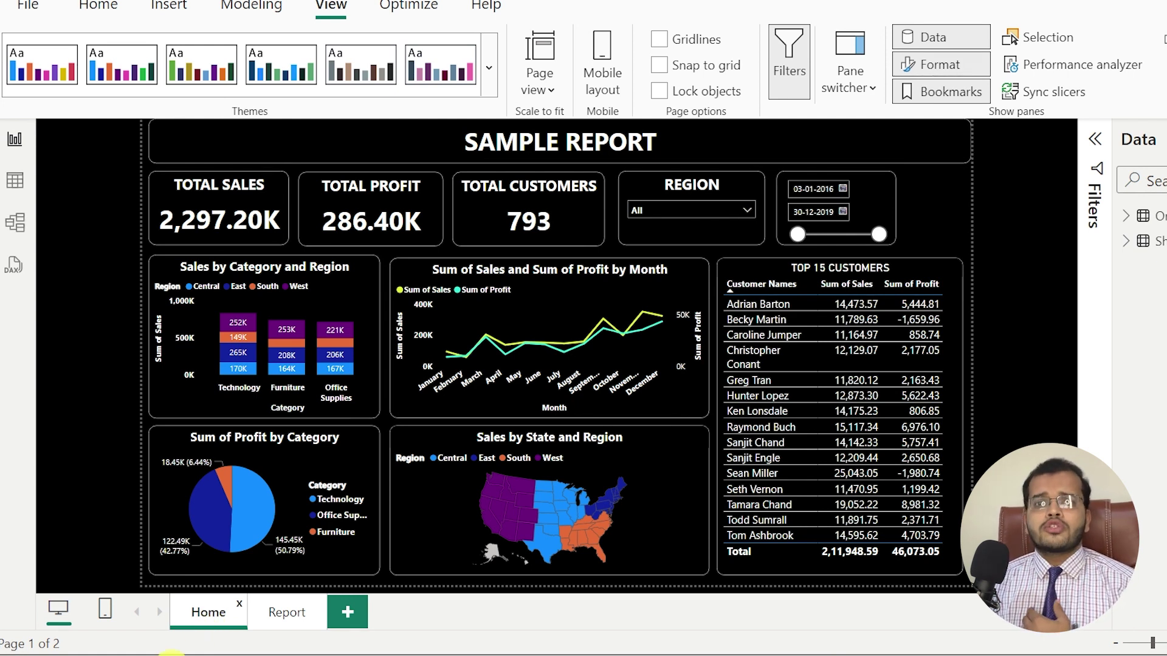
click(268, 611)
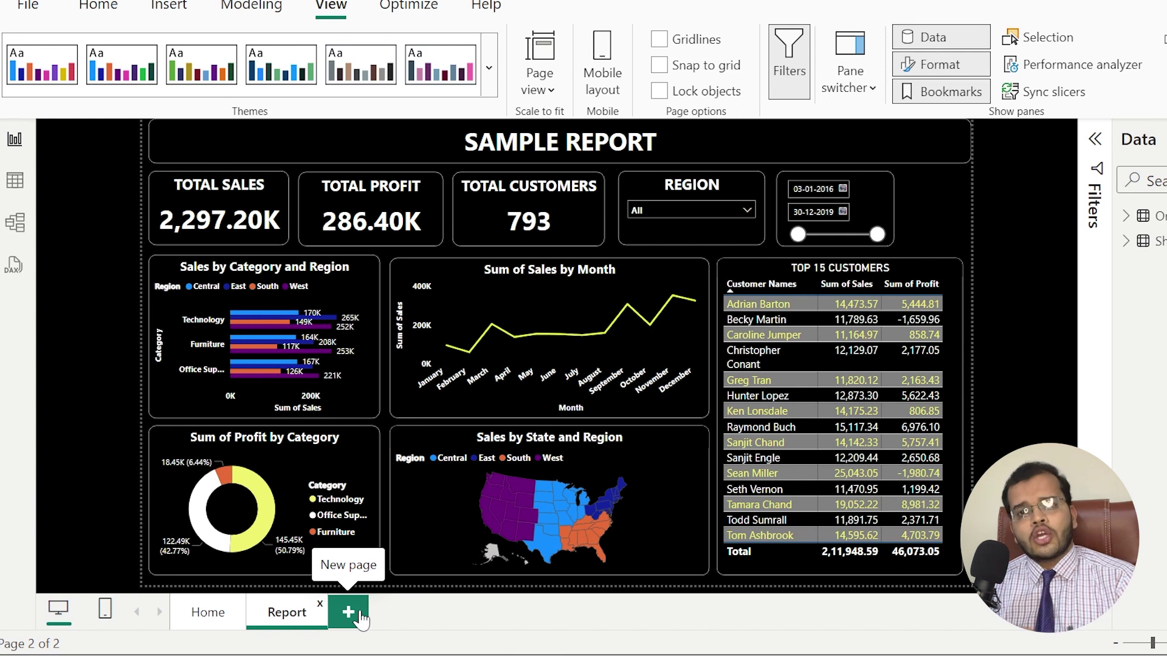
click(186, 611)
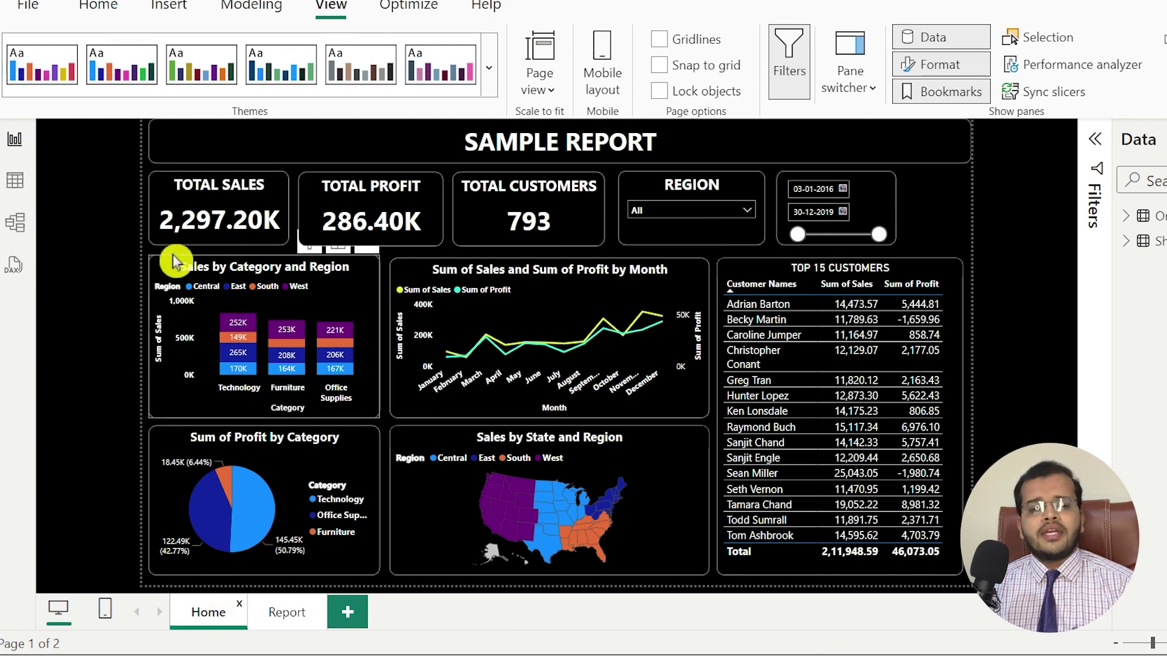
Insert a right-arrow button and place it at the top right beside the date slicer.
click(163, 12)
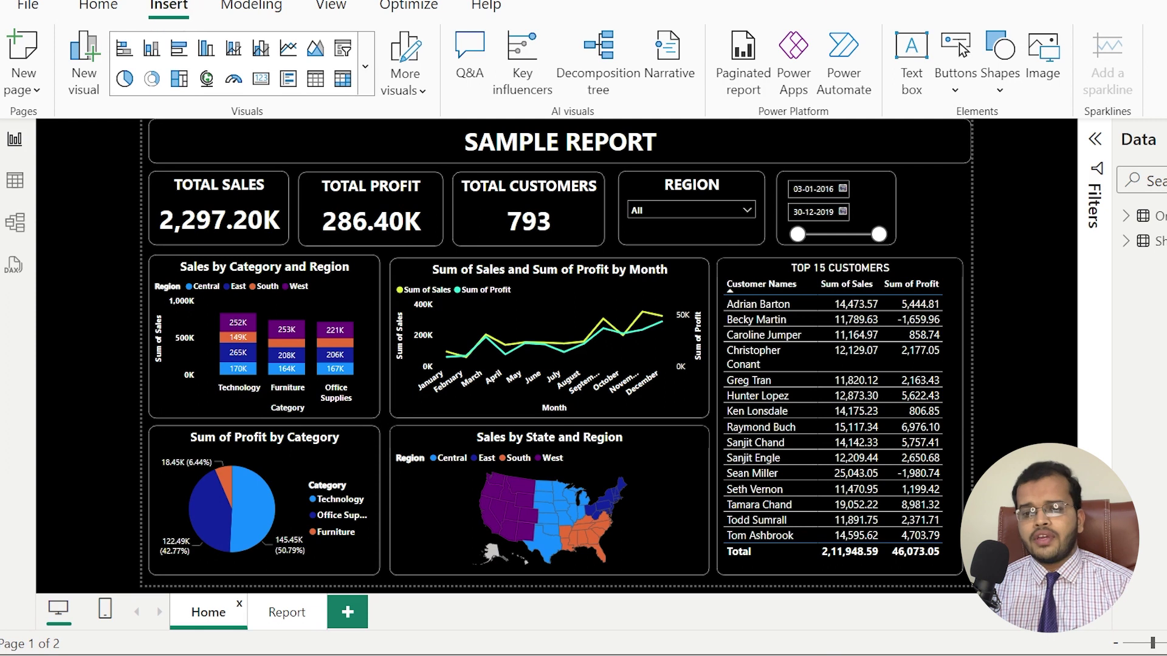
click(958, 93)
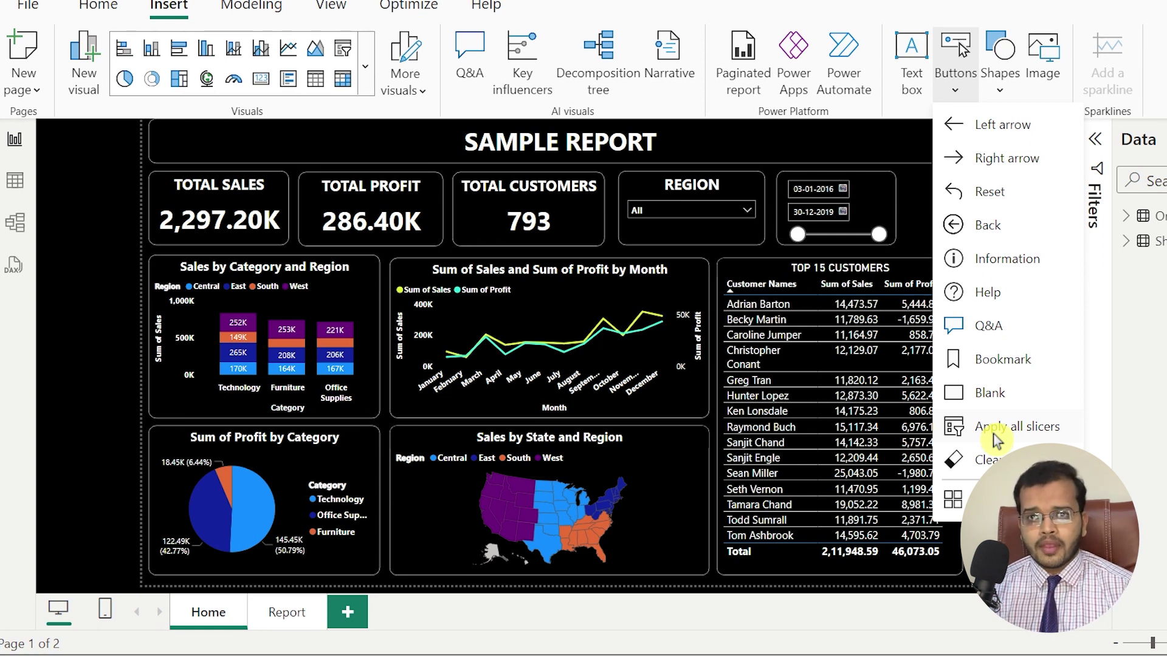
click(1013, 159)
drag(162, 139, 953, 195)
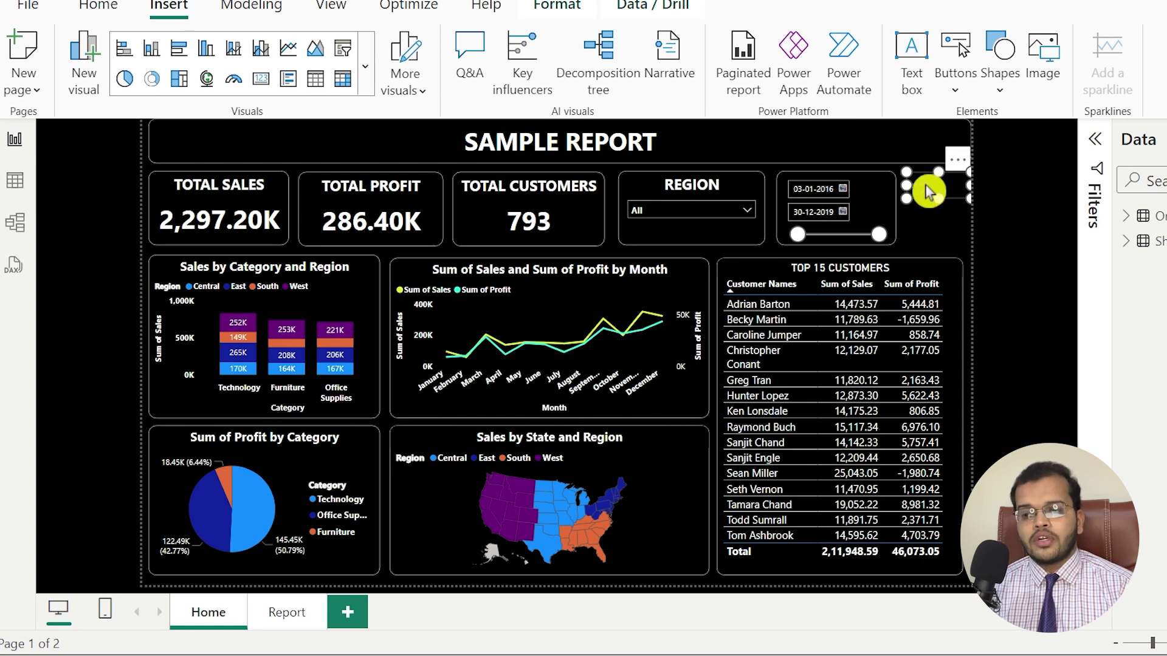
In the arrow button's Format settings, turn on Action, which shows type Back.
double_click(928, 191)
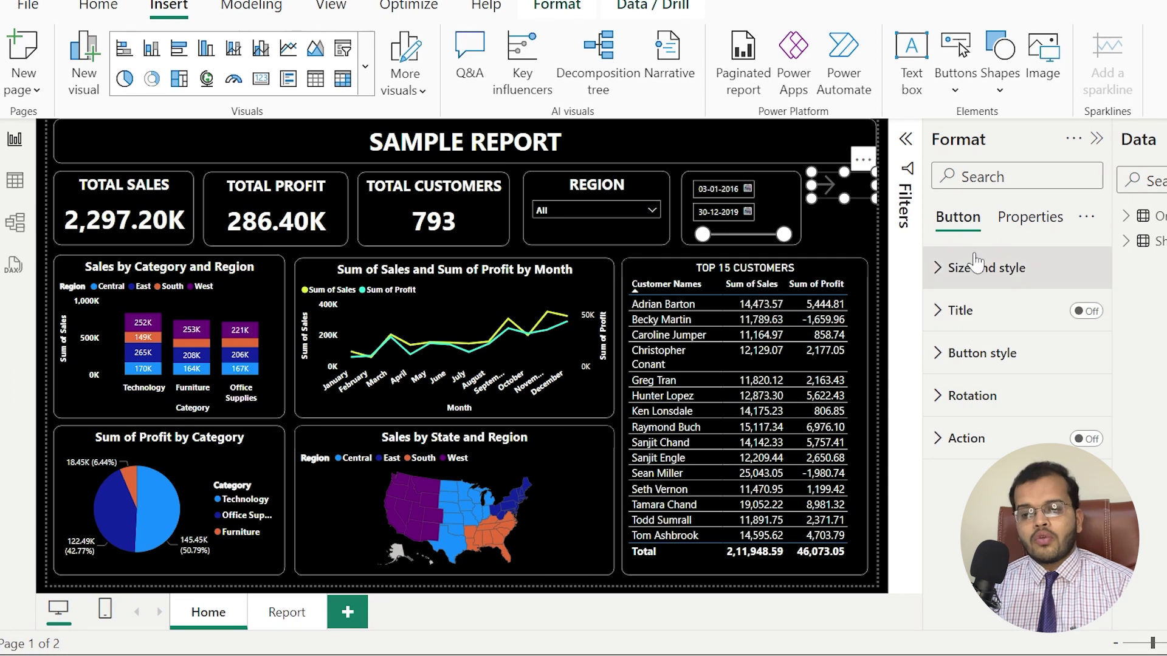
click(943, 357)
scroll(960, 461, down, 4)
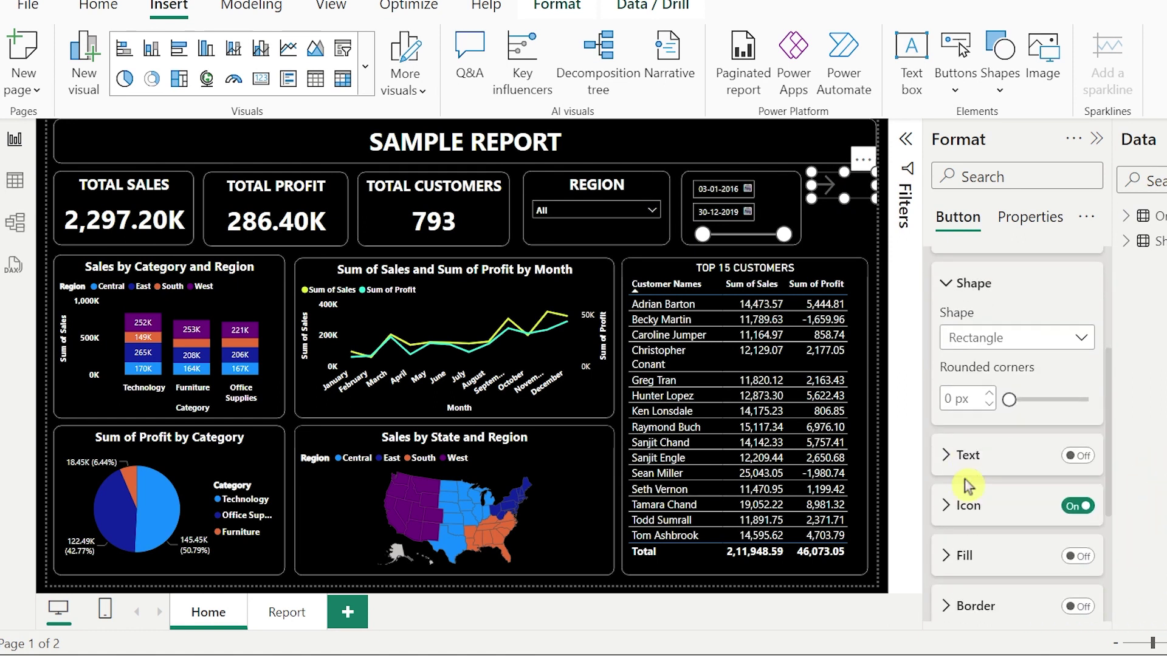
scroll(962, 467, up, 4)
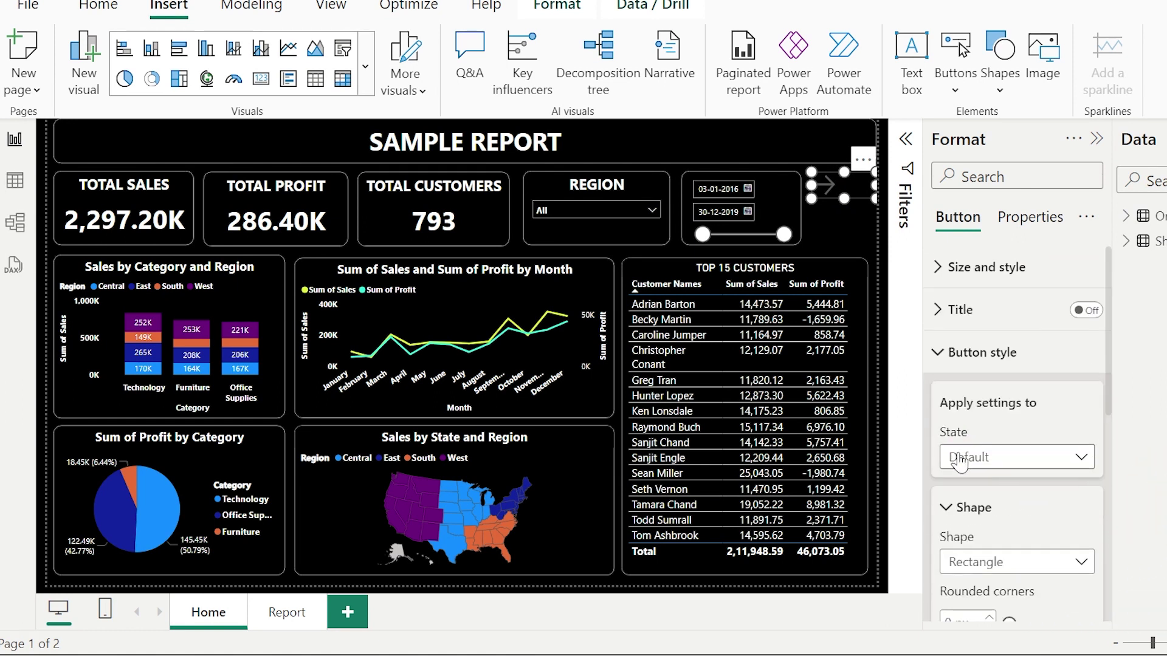
click(937, 358)
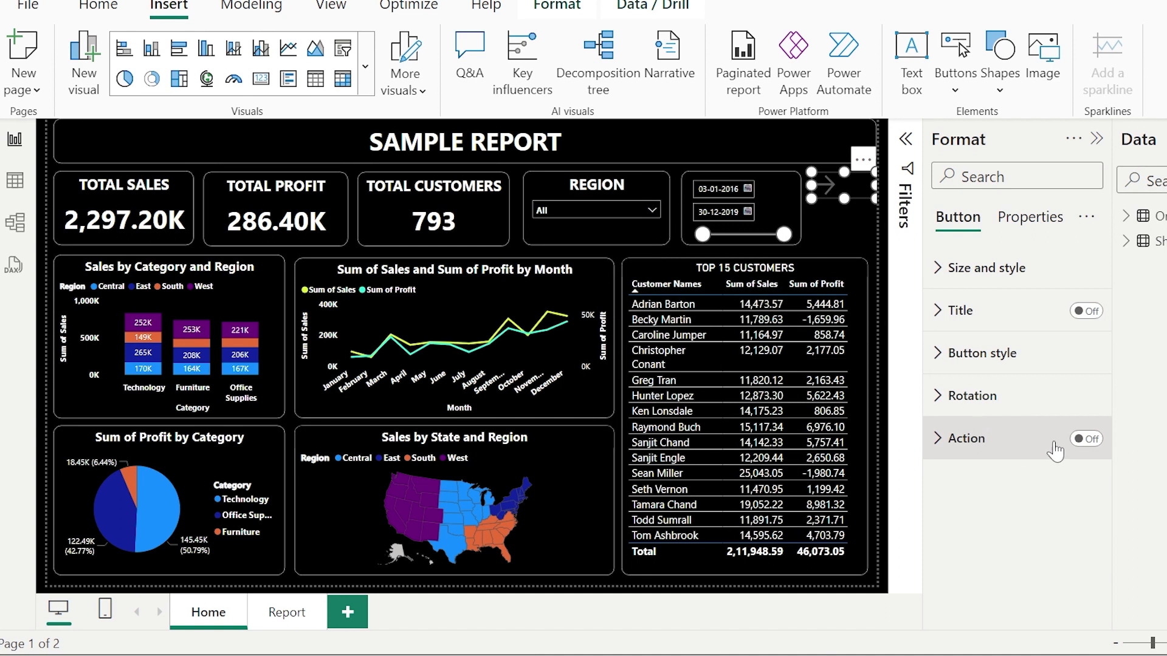
click(939, 443)
scroll(942, 447, down, 3)
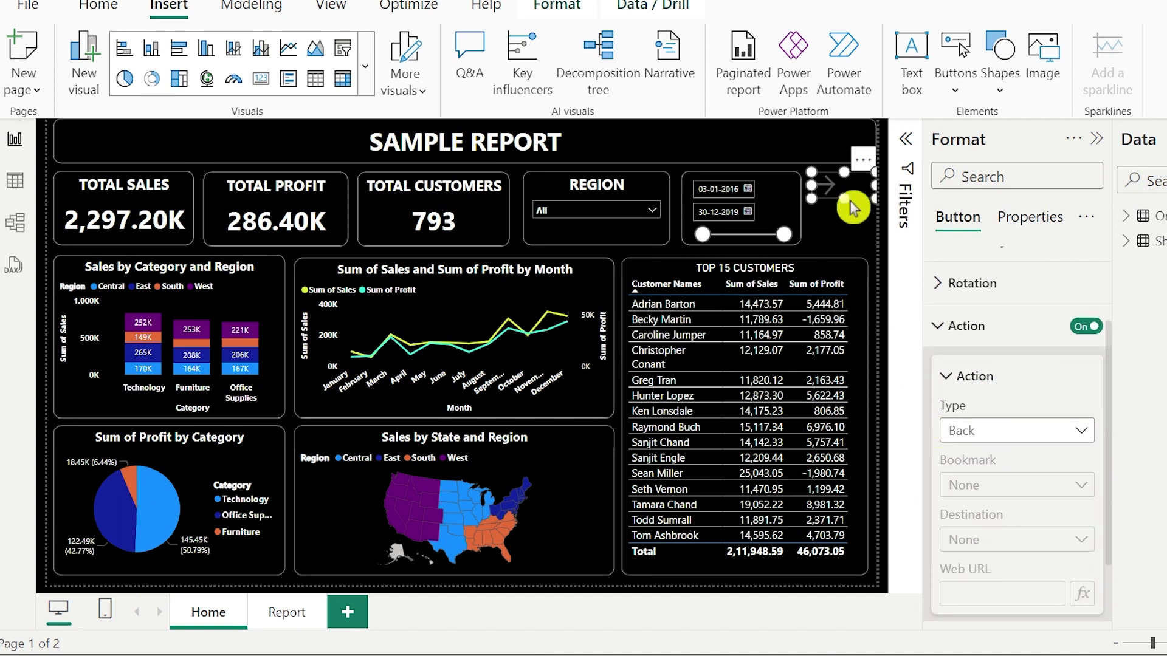
click(839, 240)
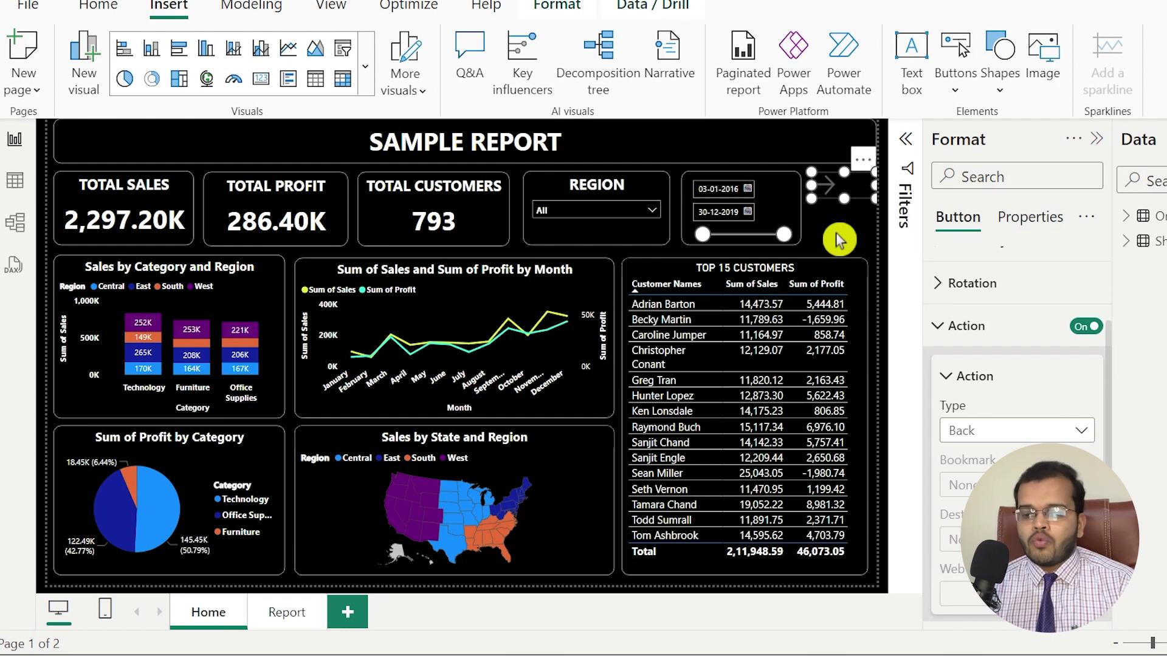
Set the arrow button's action type to Bookmark with the East bookmark.
click(980, 432)
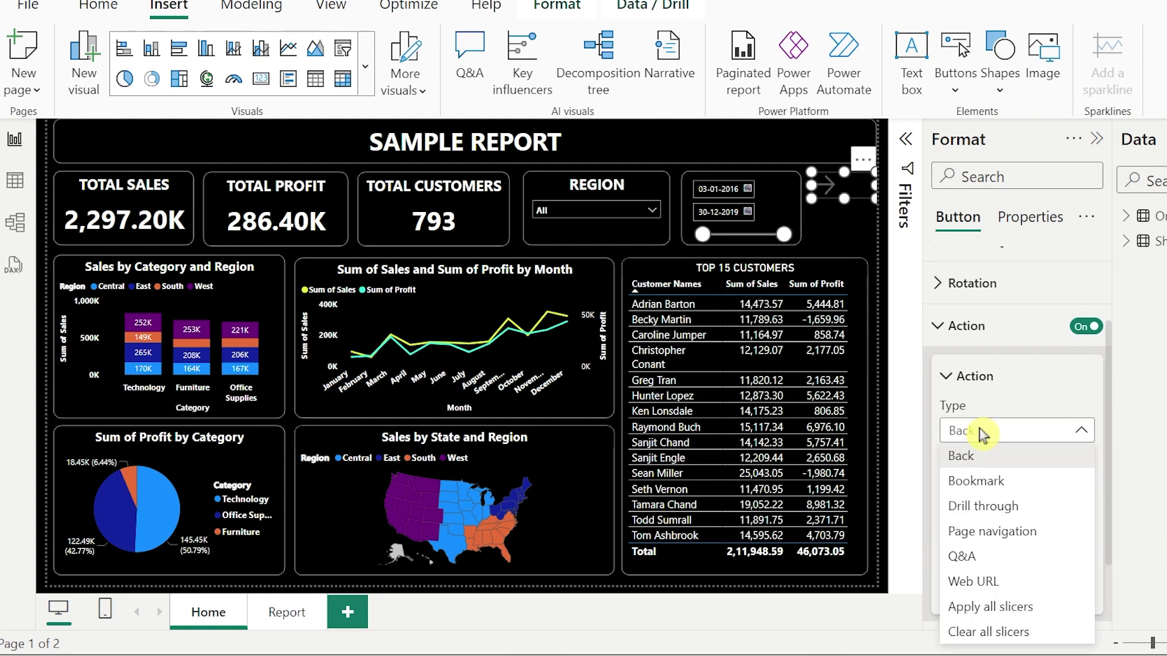
click(992, 489)
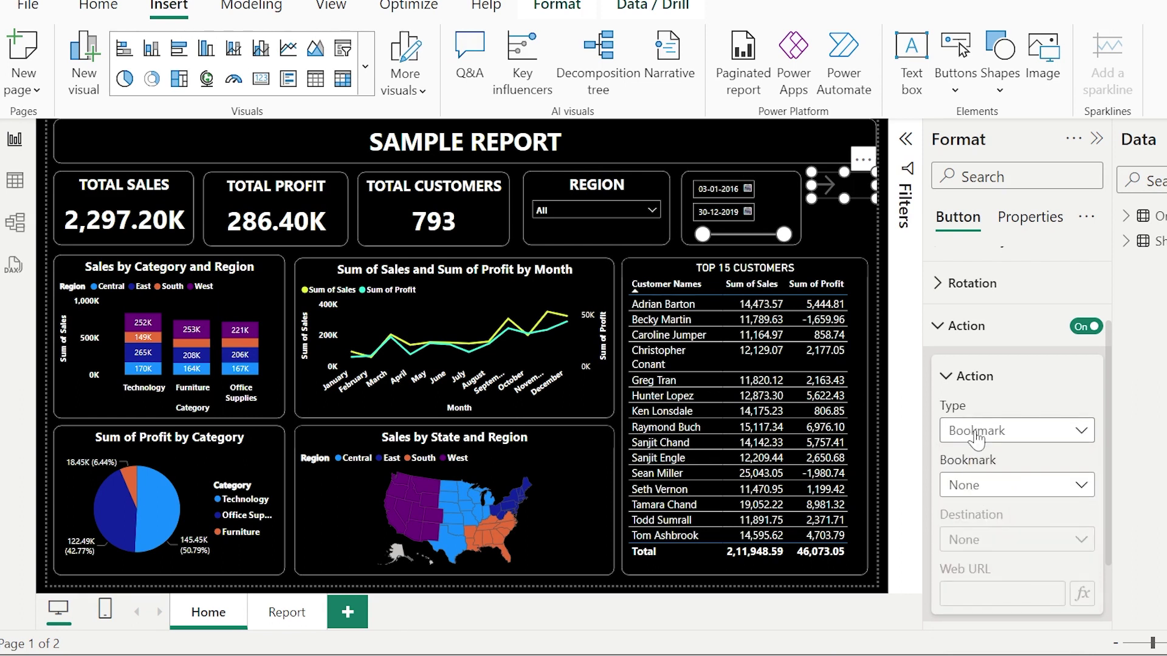
click(987, 485)
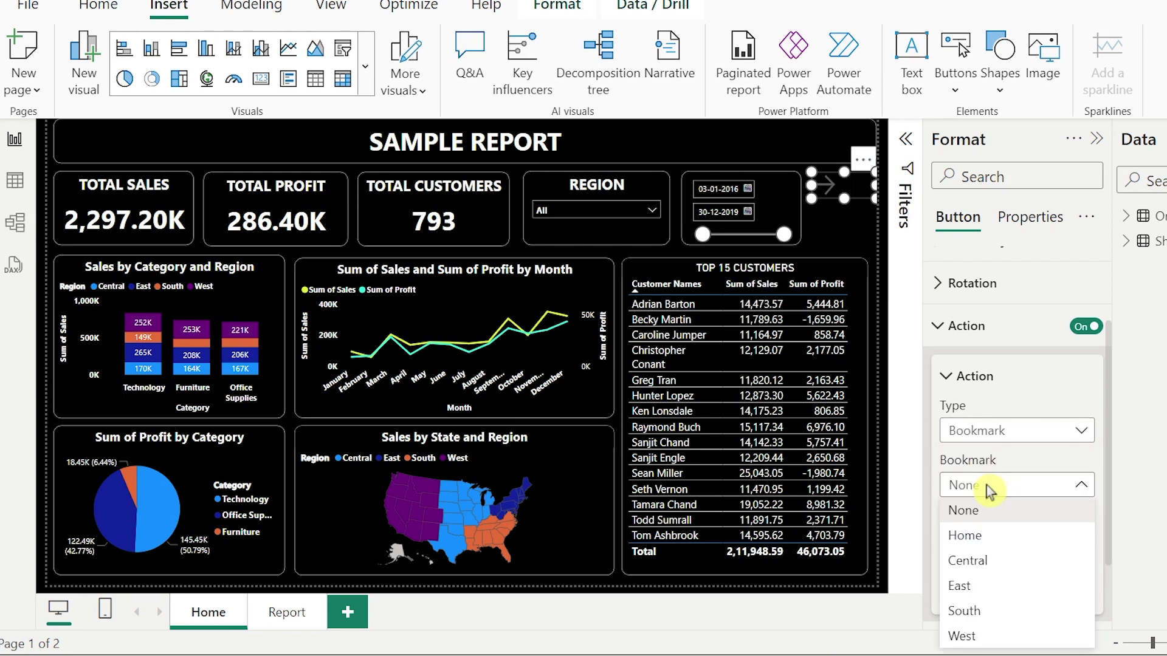
click(985, 596)
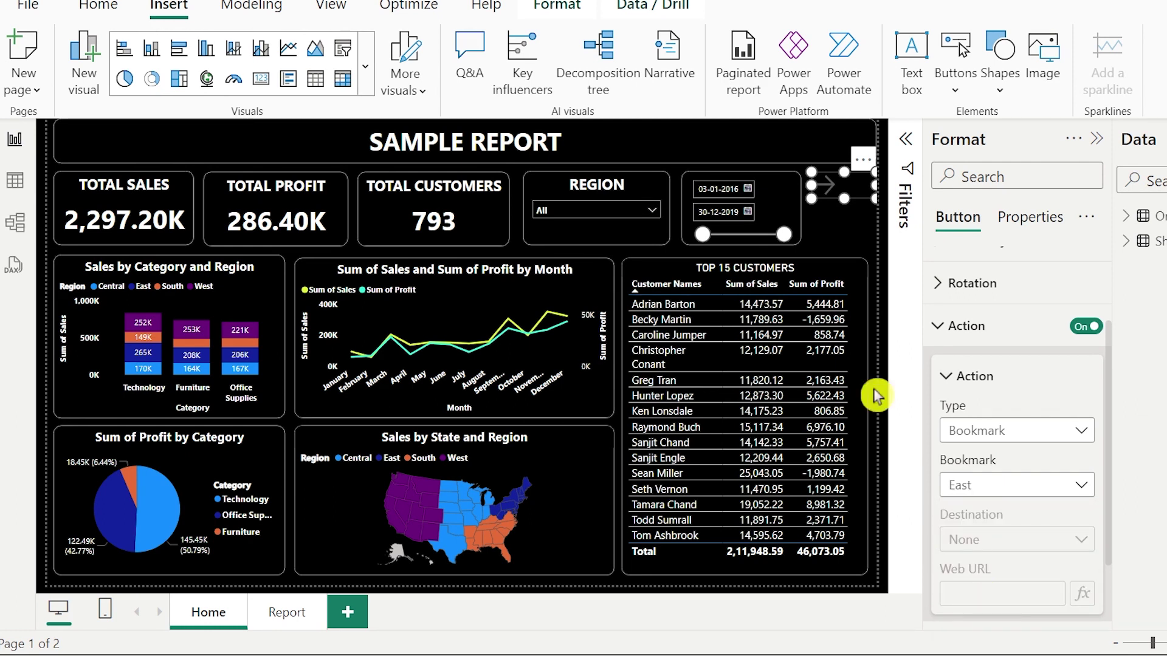
click(838, 243)
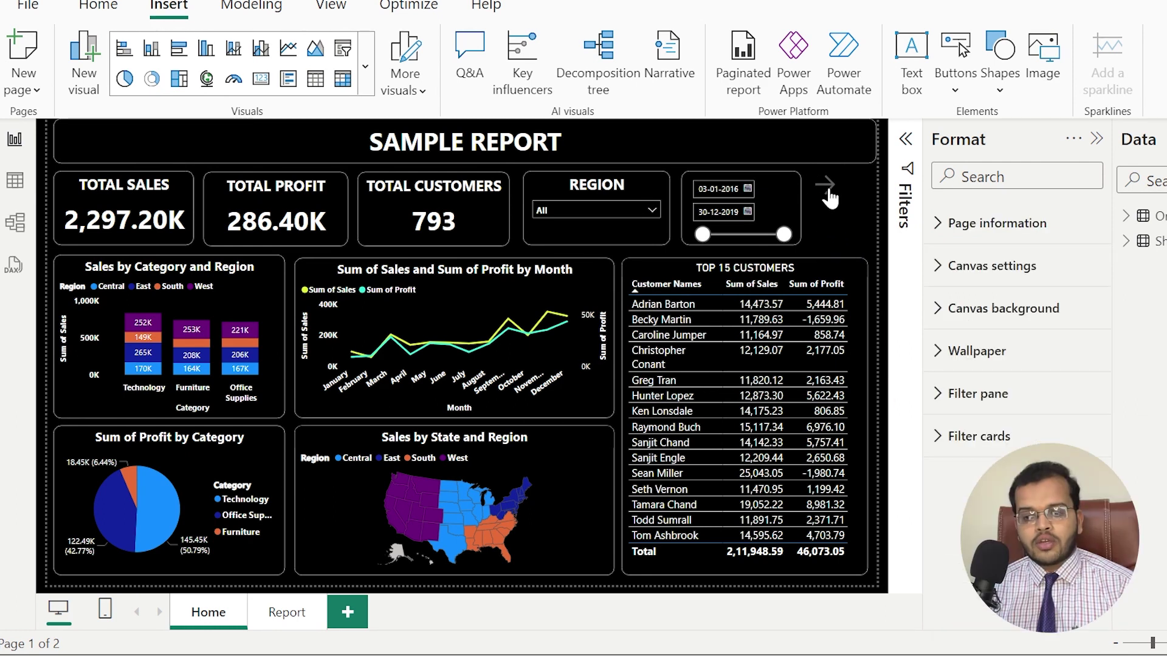
Ctrl+click the arrow to filter the dashboard to East, then reset the Region slicer to All.
ctrl+click(829, 195)
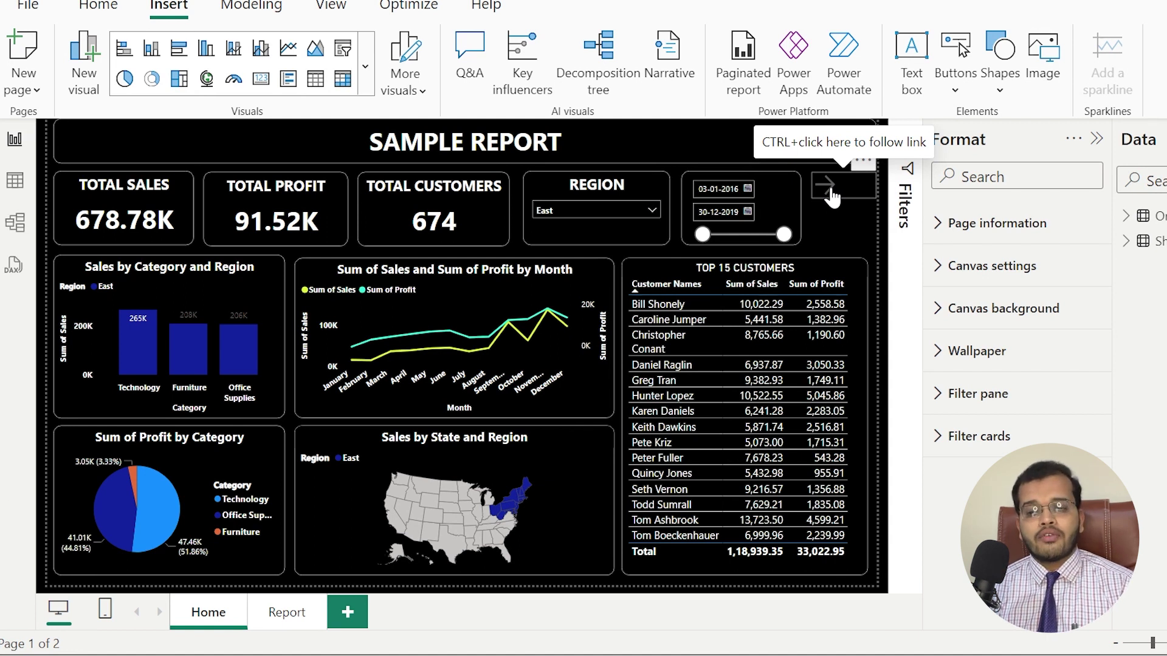
click(845, 230)
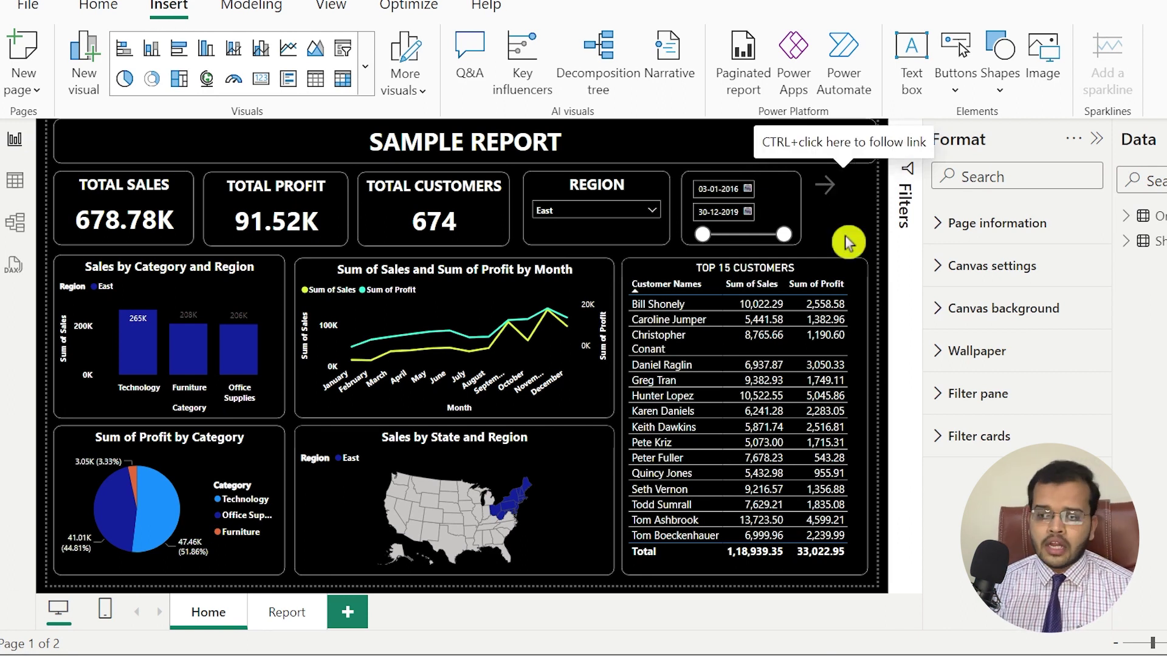
ctrl+click(845, 214)
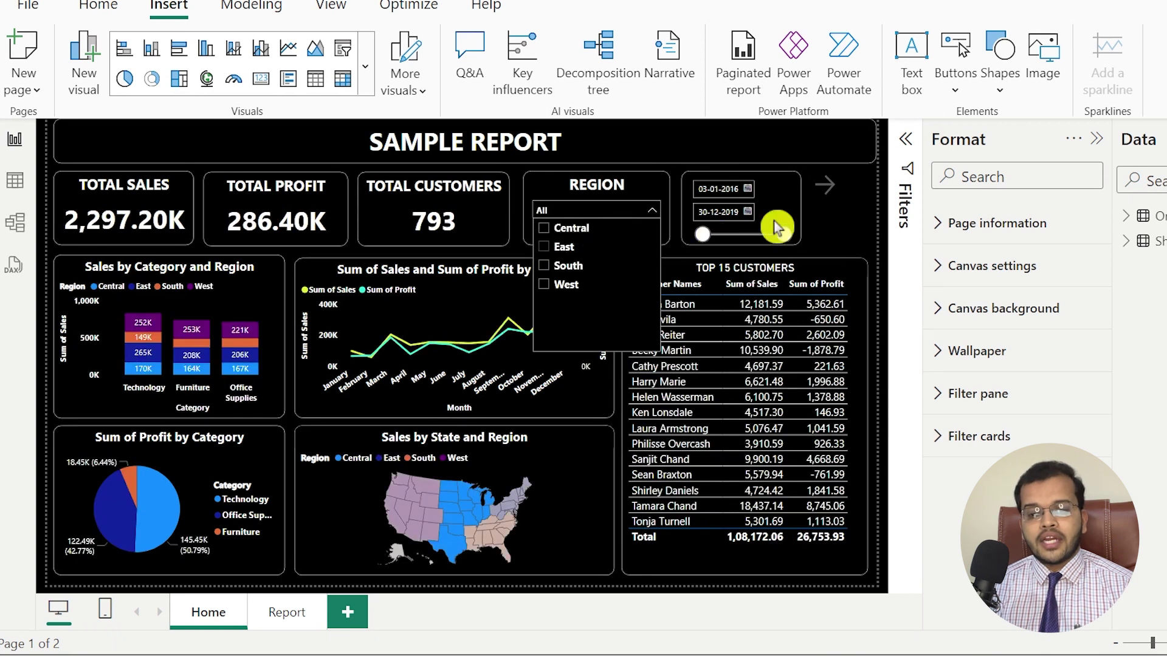
click(823, 218)
Insert a blank button and place it beside the date slicer on the Home page.
click(956, 90)
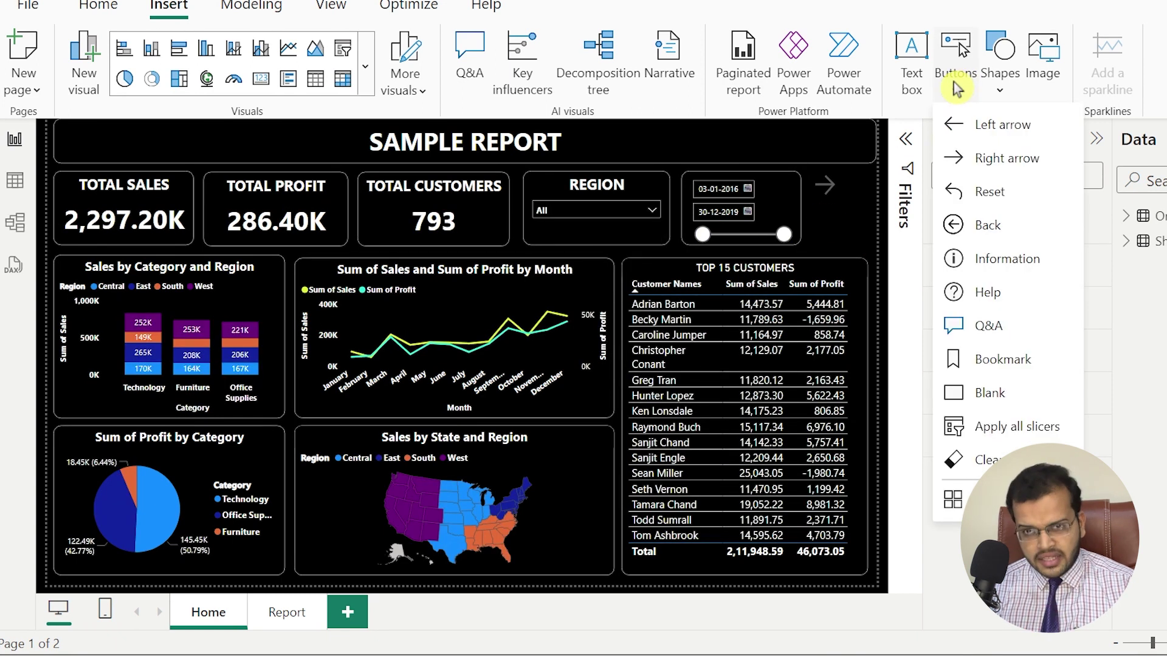
click(1012, 394)
drag(240, 151, 839, 228)
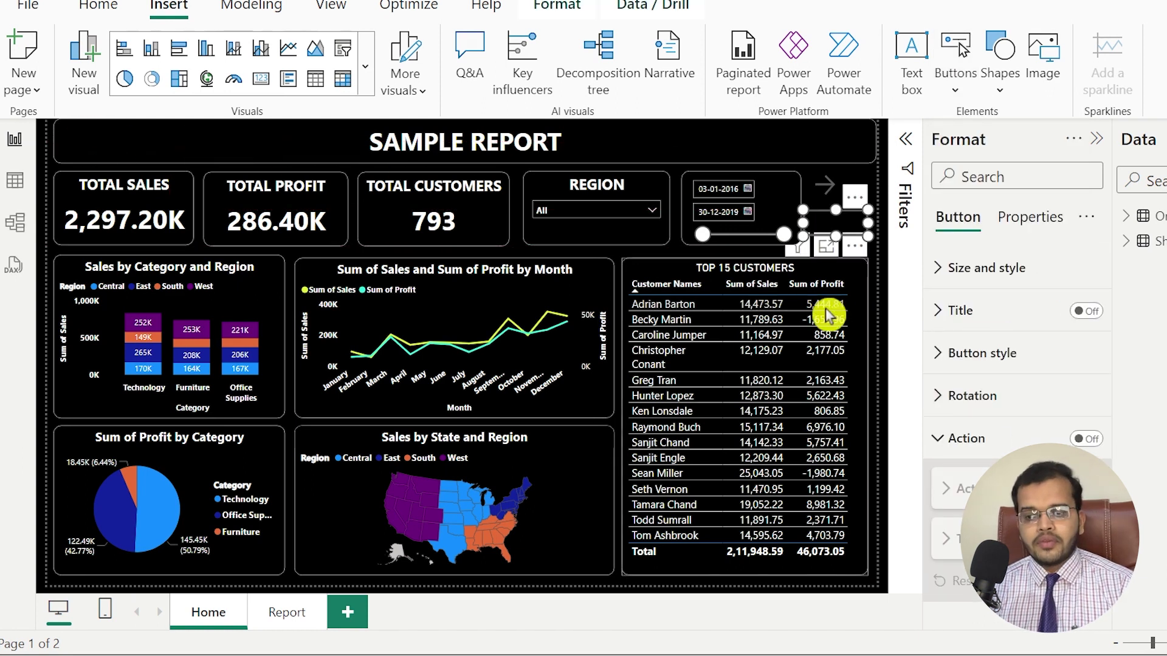
click(966, 439)
click(954, 354)
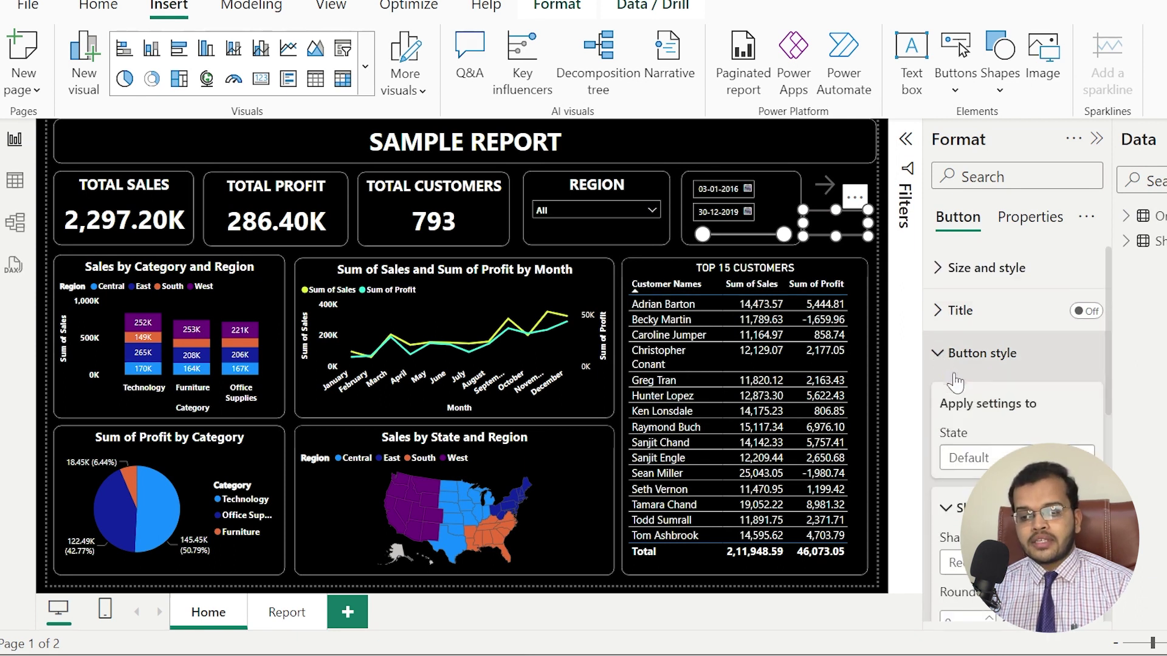
scroll(963, 385, down, 5)
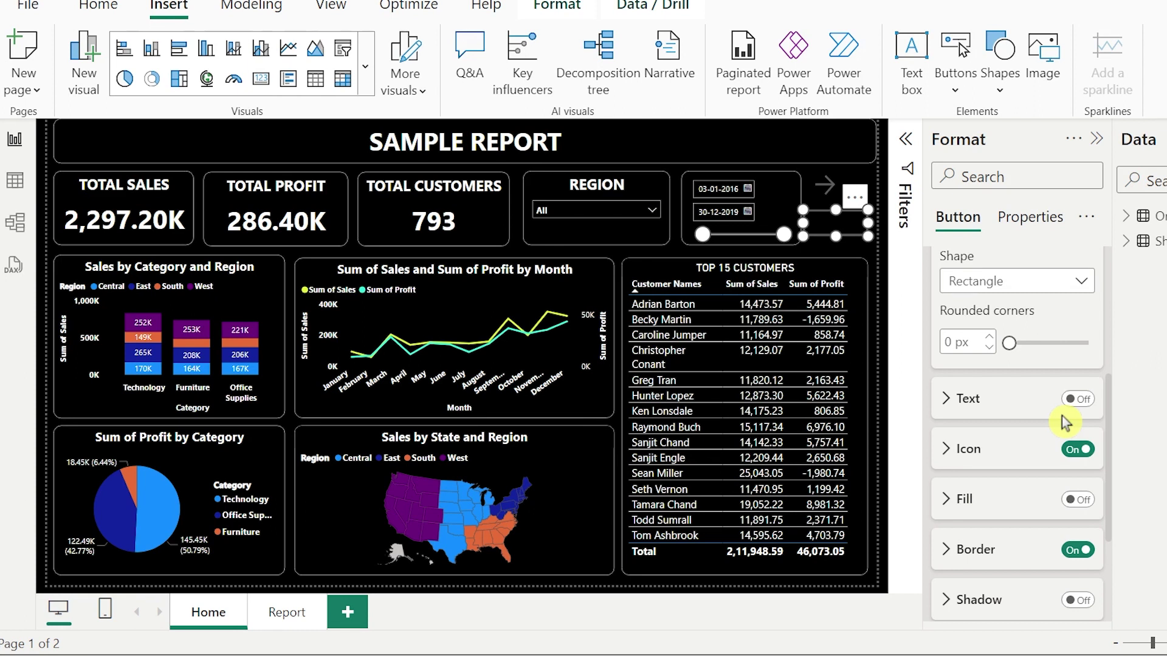
Turn on the button's REPORT label and make it Segoe UI Bold in white.
click(1075, 398)
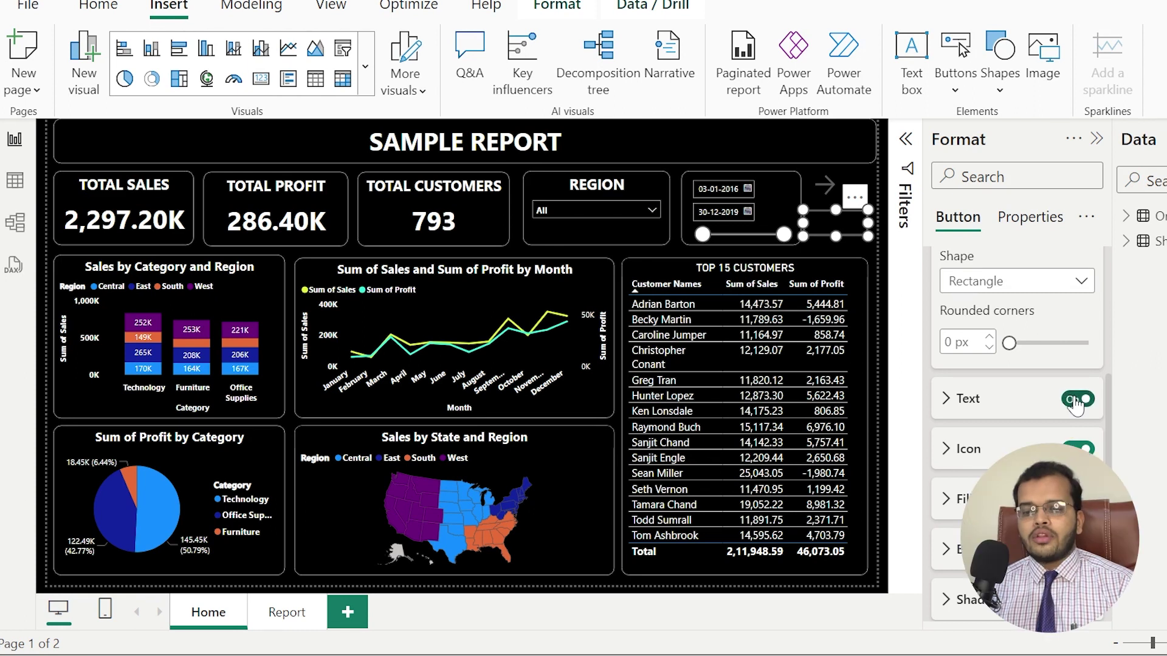
click(945, 399)
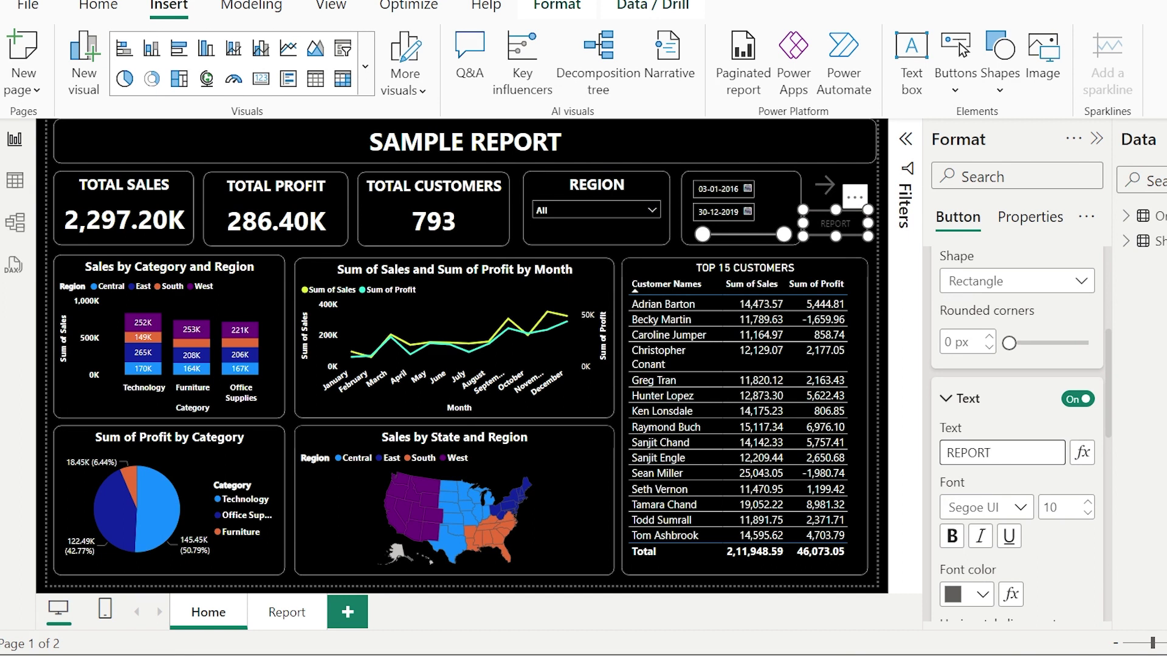
click(978, 508)
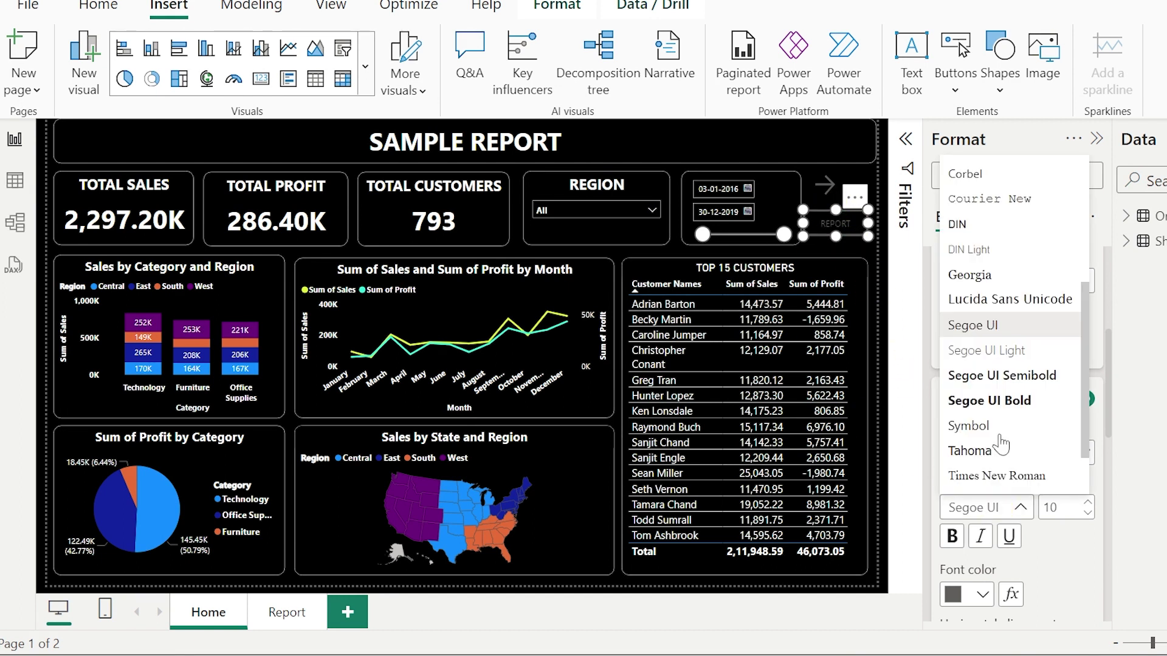
click(997, 400)
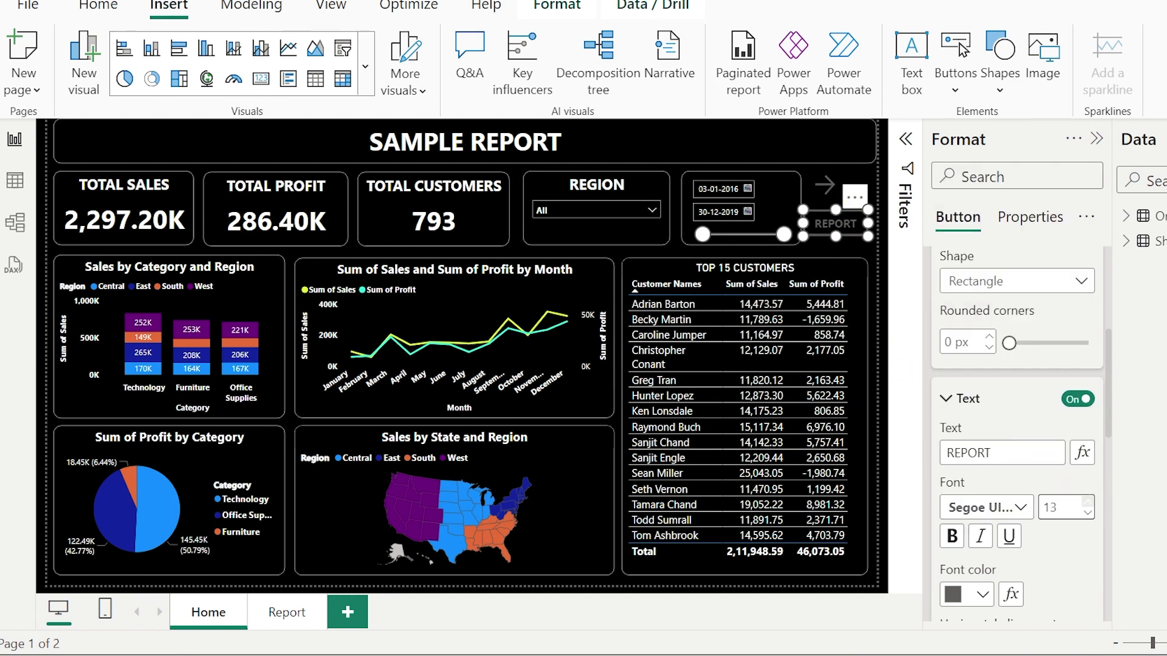
click(991, 589)
click(968, 262)
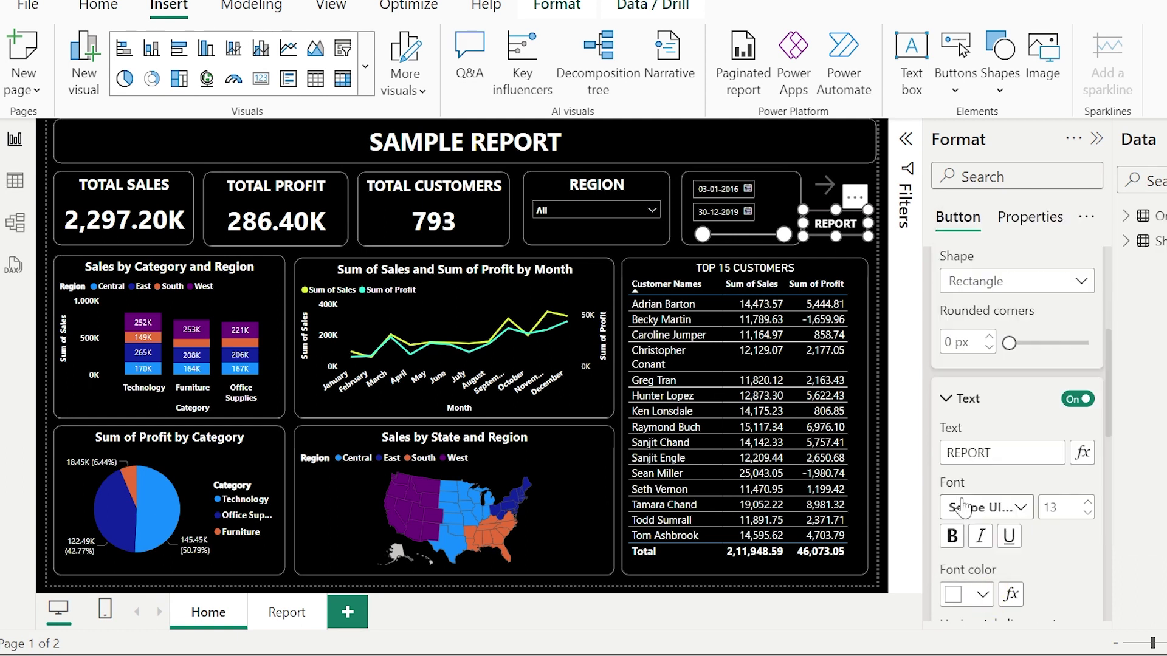
click(960, 404)
click(942, 304)
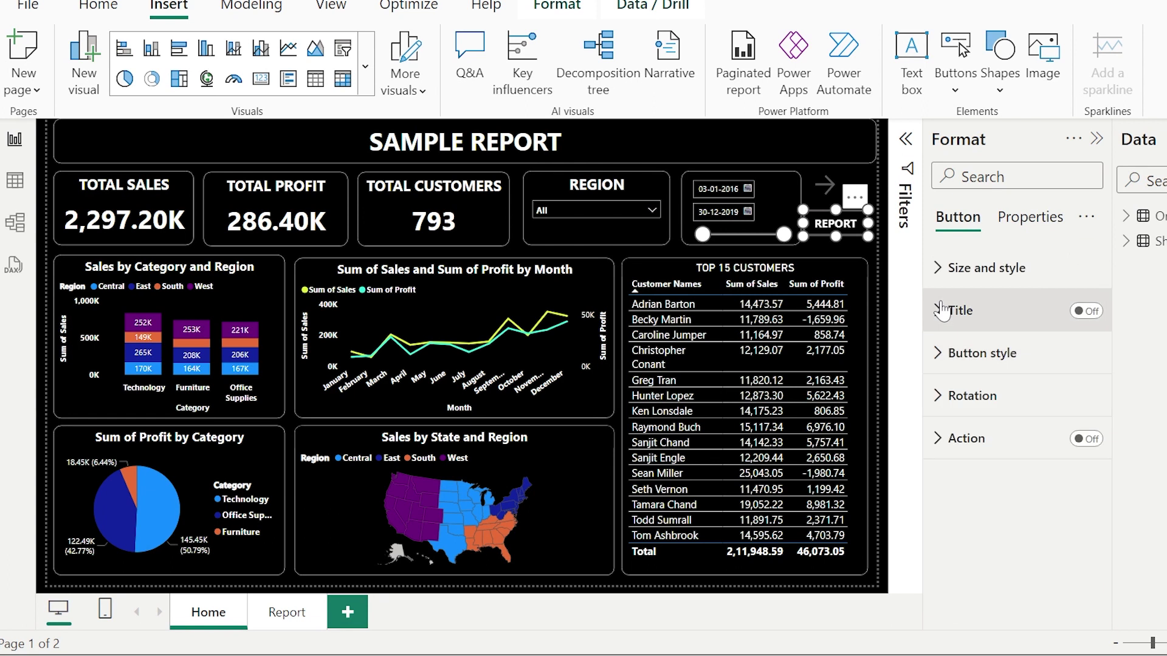
click(873, 283)
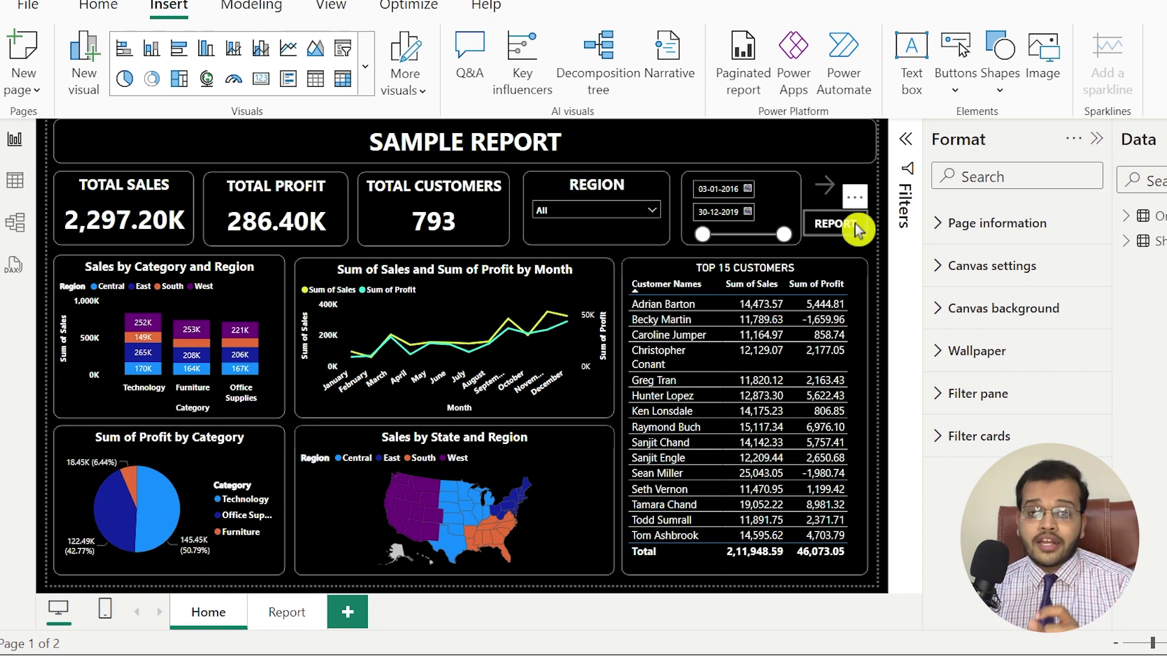
click(293, 614)
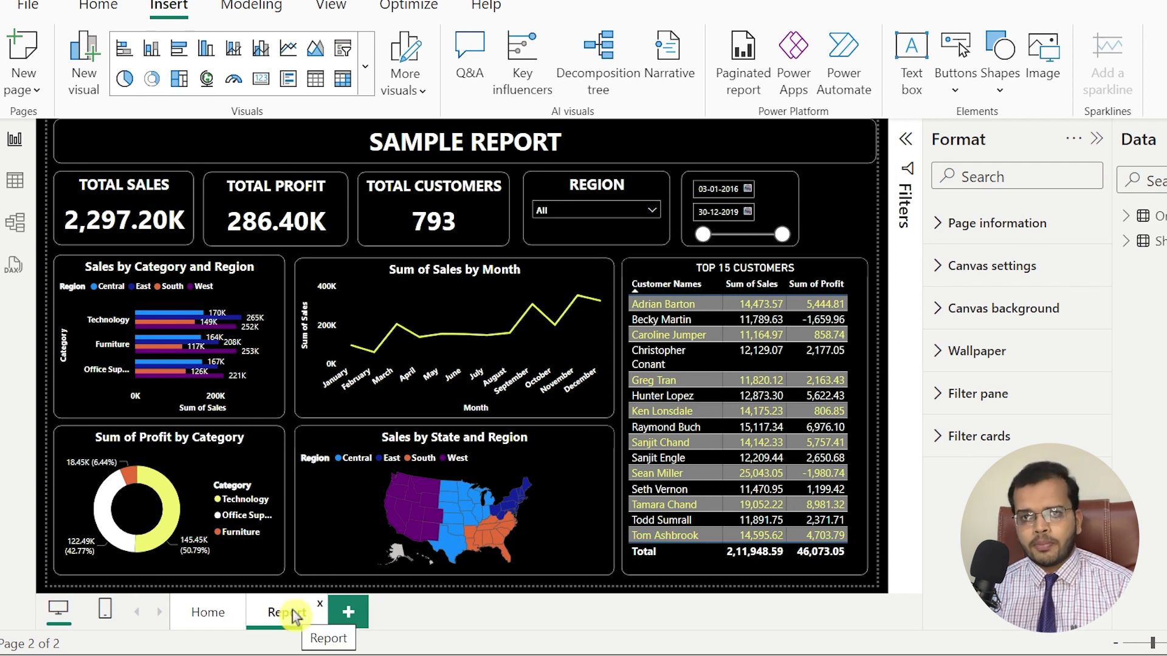
click(204, 613)
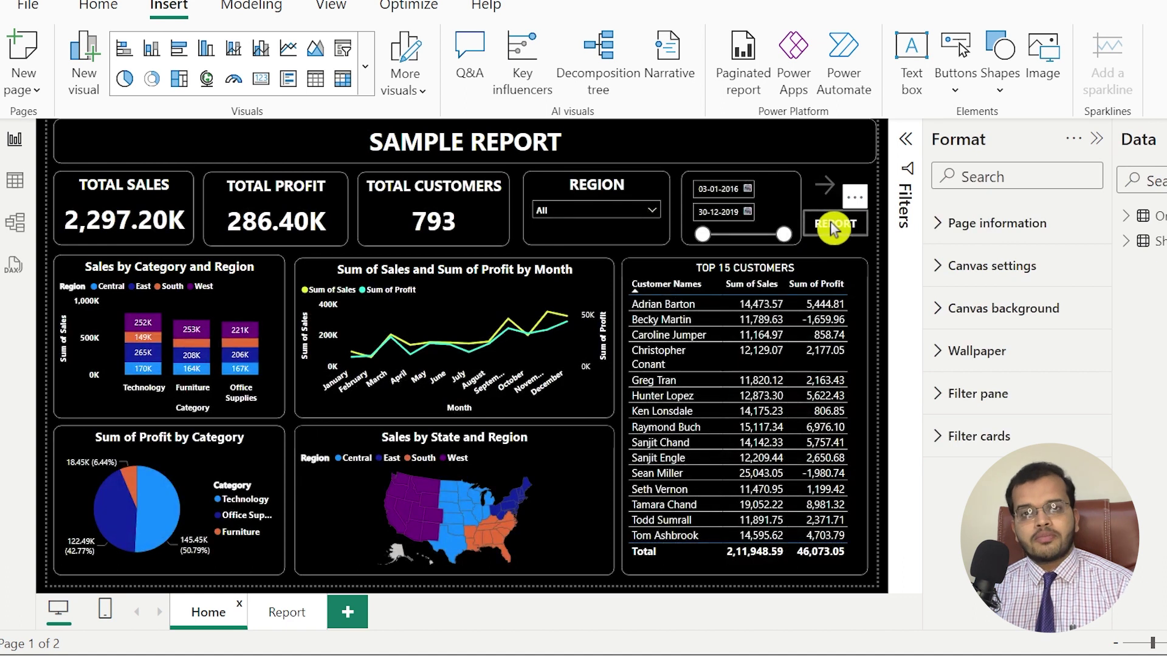
click(294, 614)
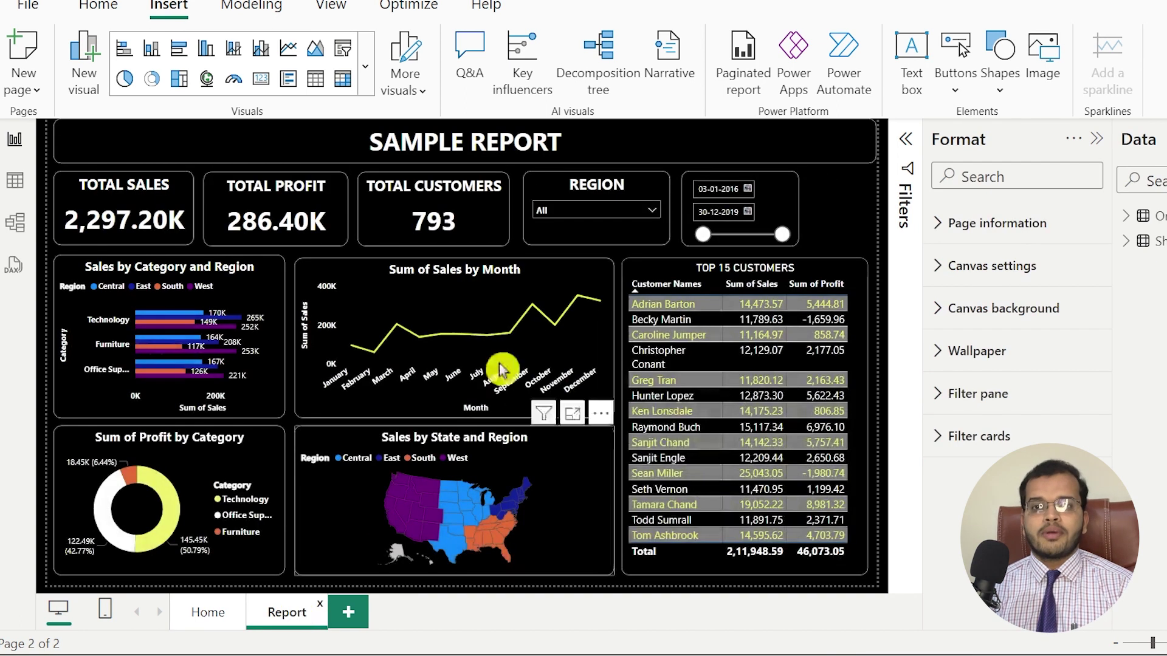
click(211, 614)
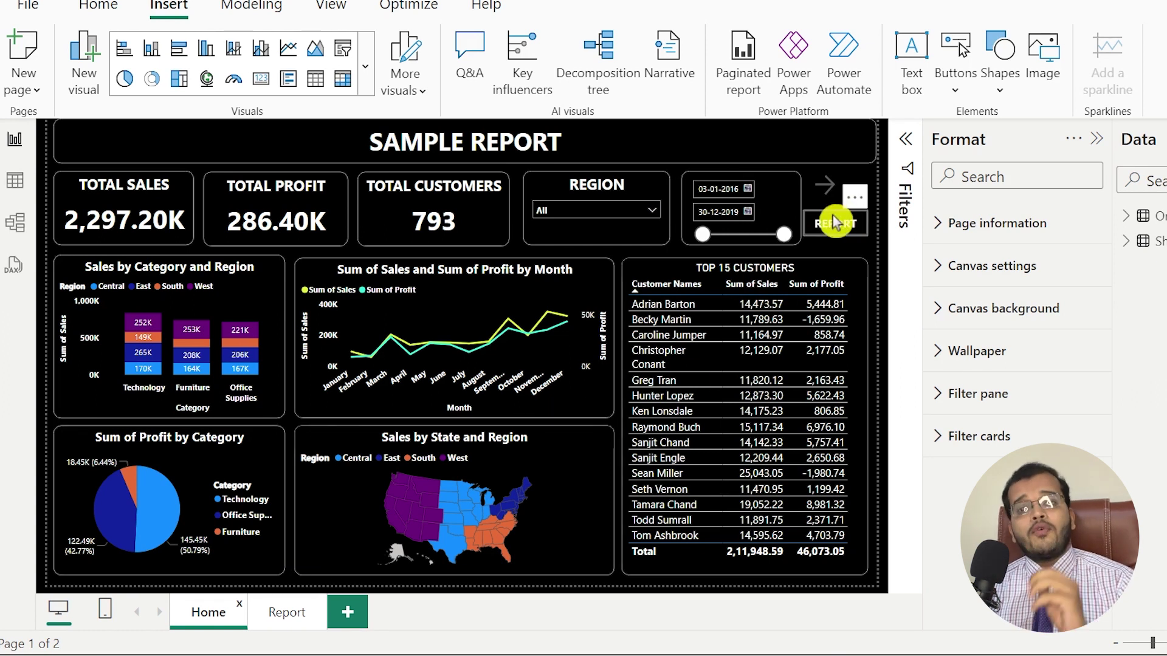
Turn on the REPORT button's title 'BUTTON FOR NEXT PAGE' in white Segoe UI Bold.
click(863, 235)
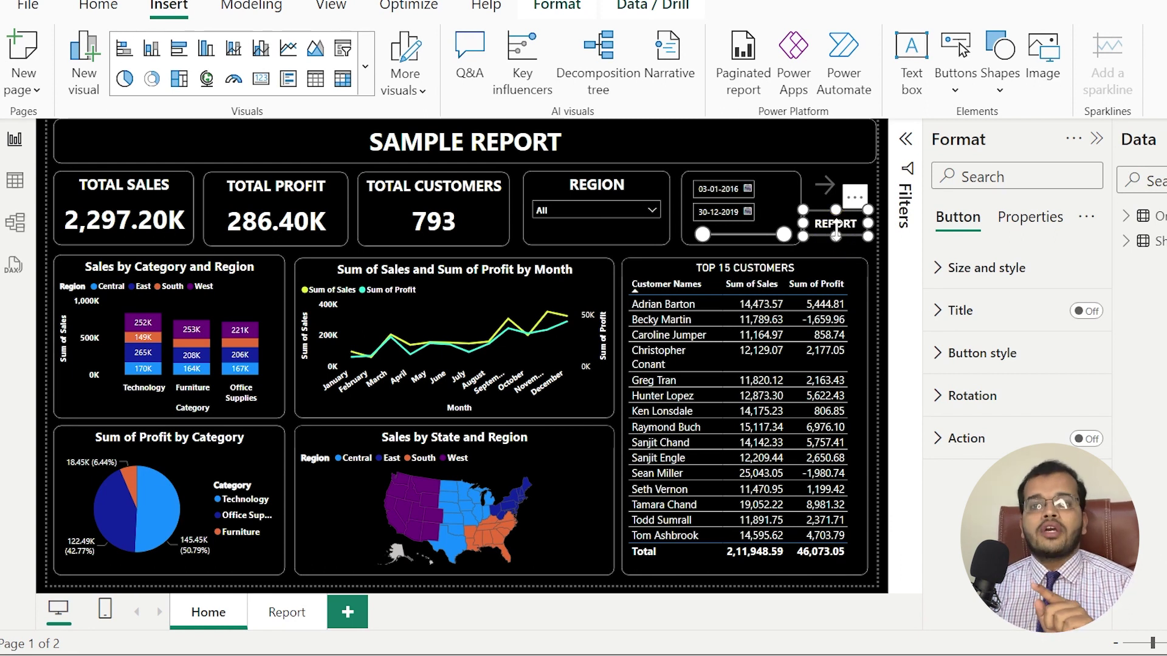
click(1085, 311)
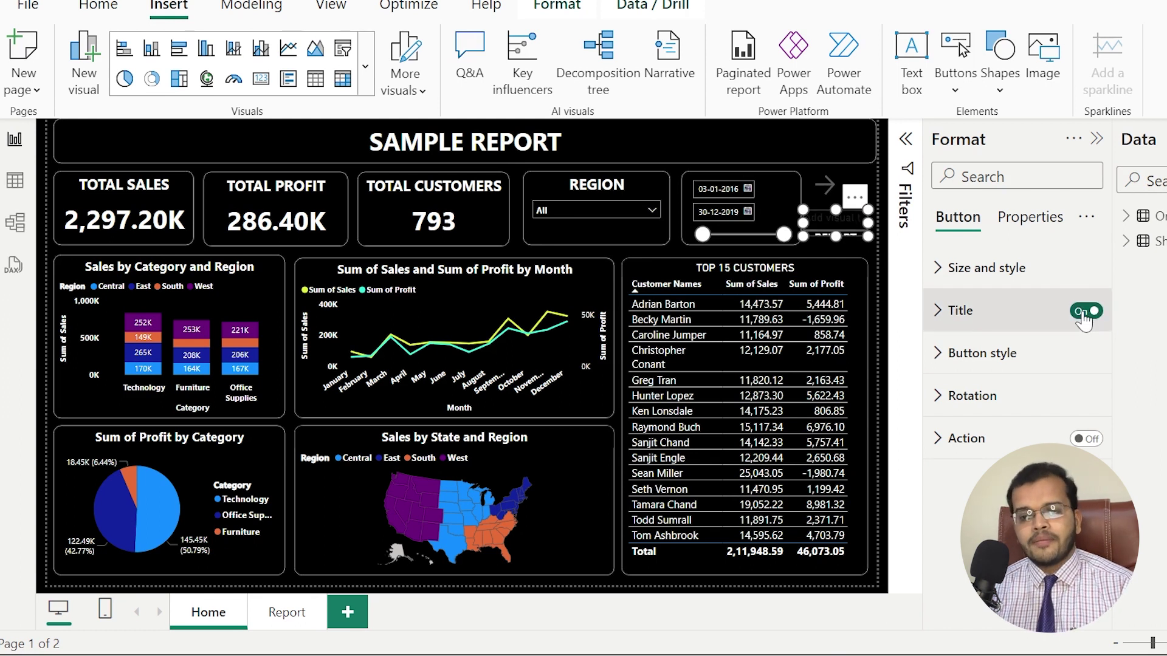
click(946, 326)
click(1000, 415)
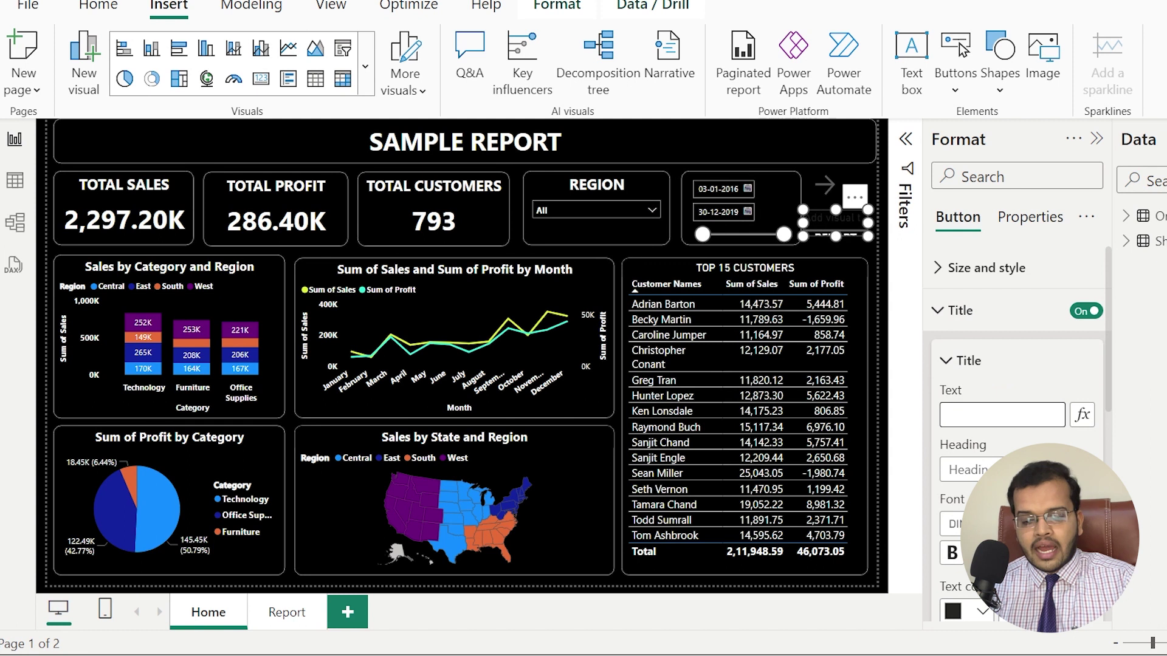
text(P)
text(BUTTON FOR NEXT)
text( PAGE)
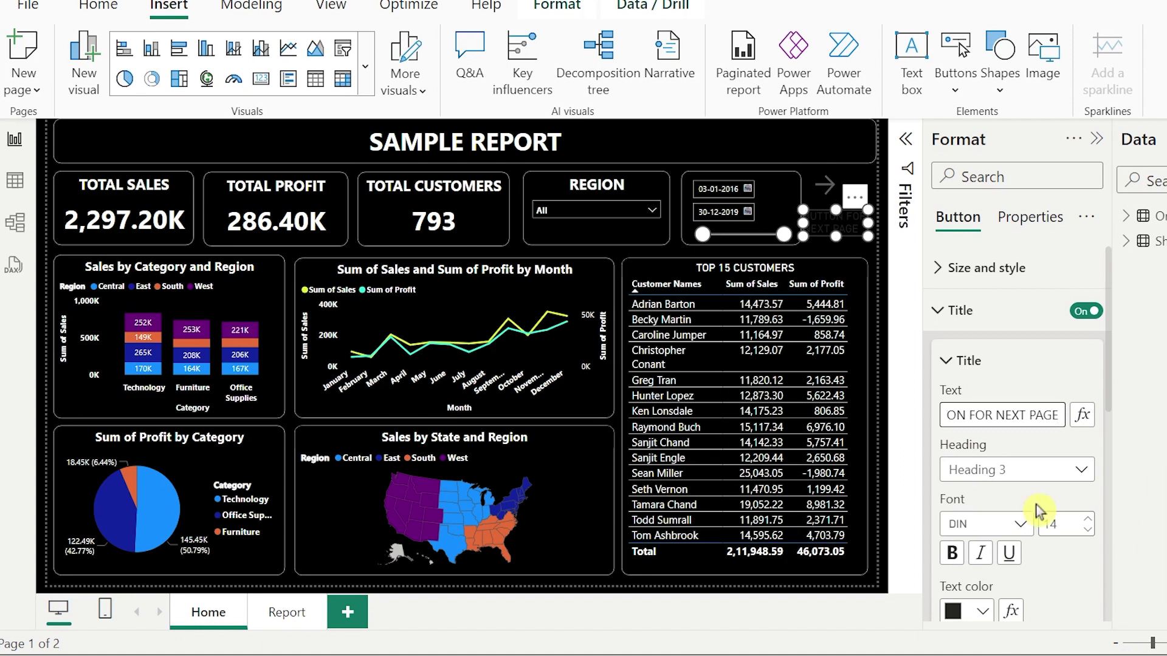
click(1003, 538)
scroll(993, 459, down, 5)
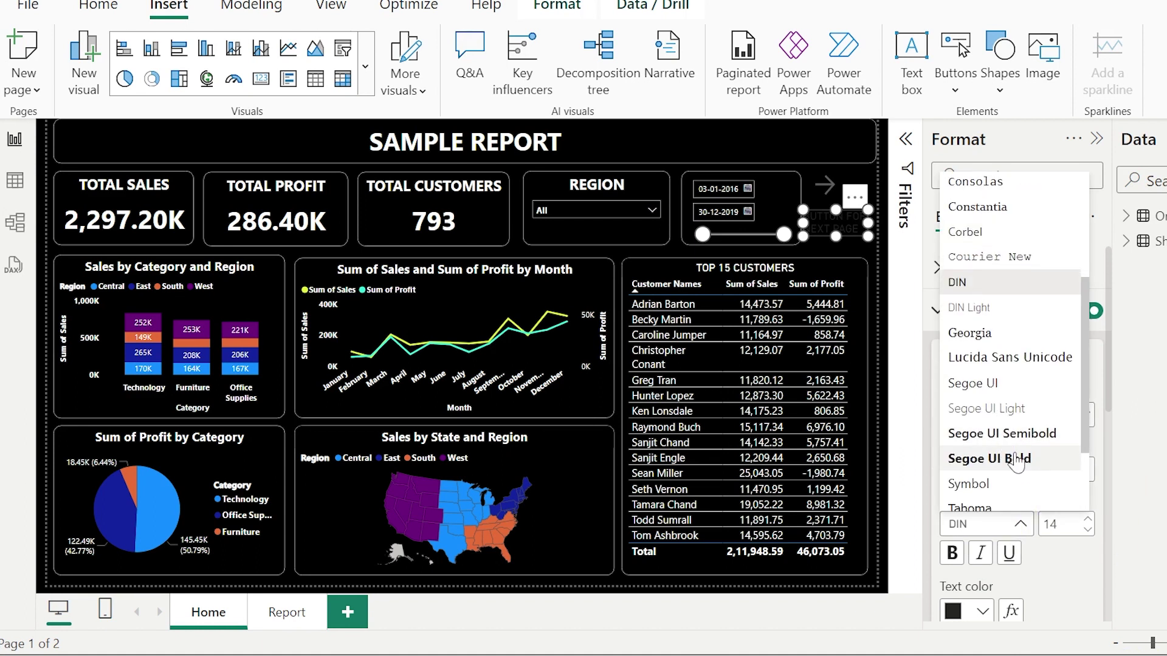
click(997, 456)
click(954, 611)
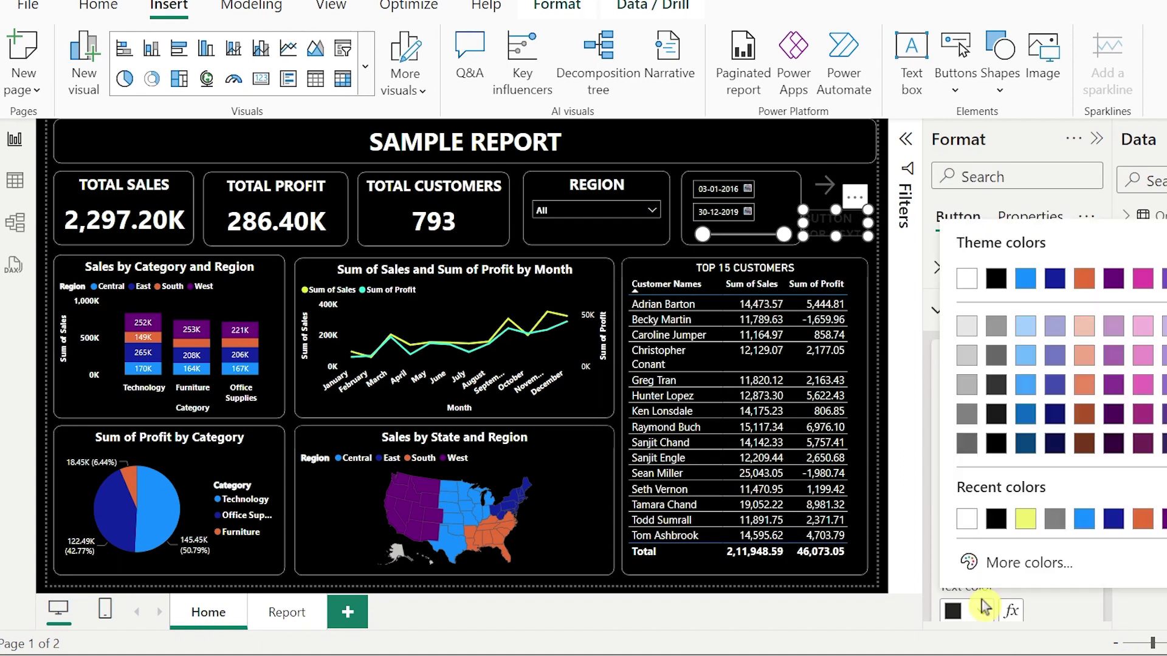
click(968, 518)
Enlarge the button and fit it beside the date slicer, which moves left.
drag(803, 237, 742, 278)
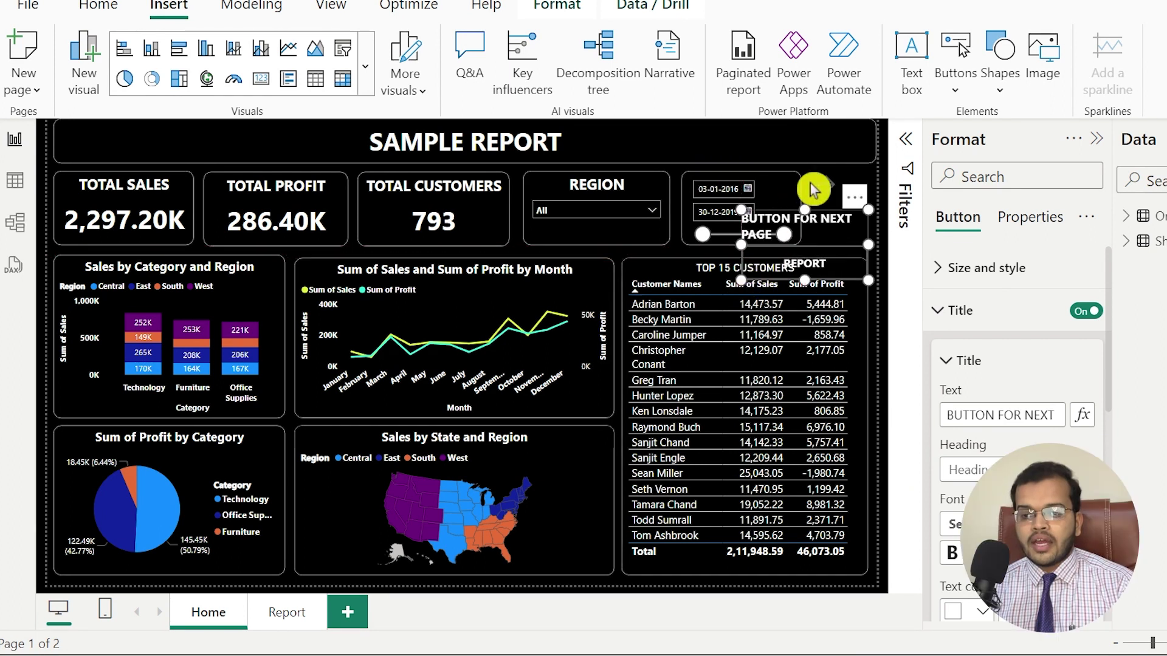
drag(869, 243, 879, 196)
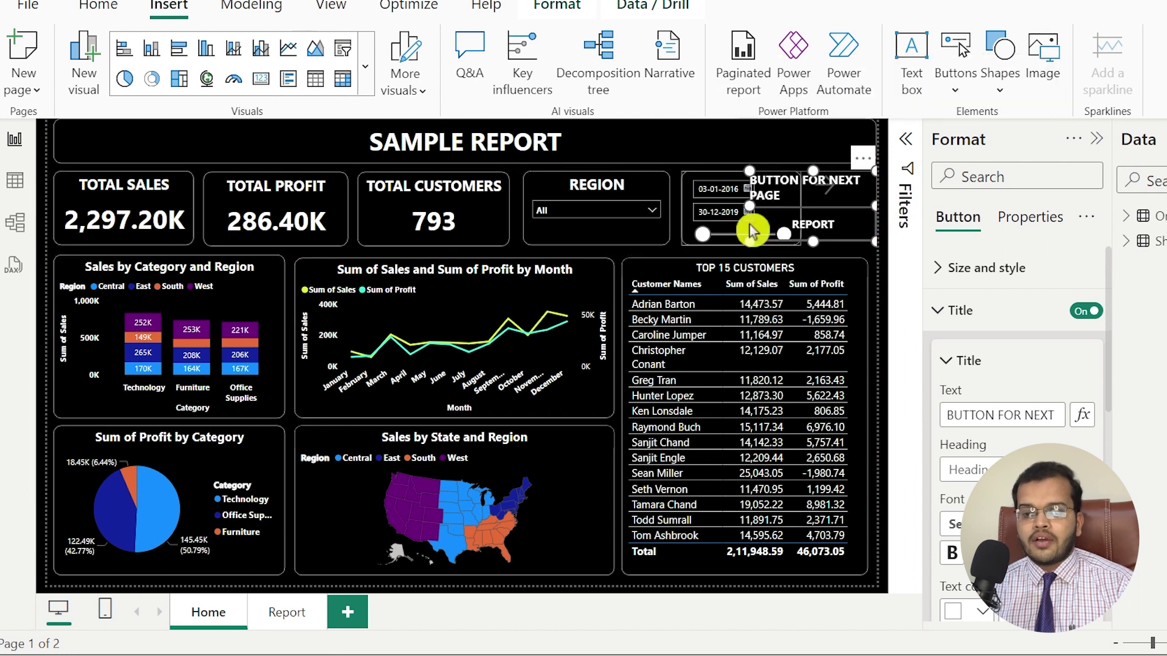
drag(695, 180, 589, 170)
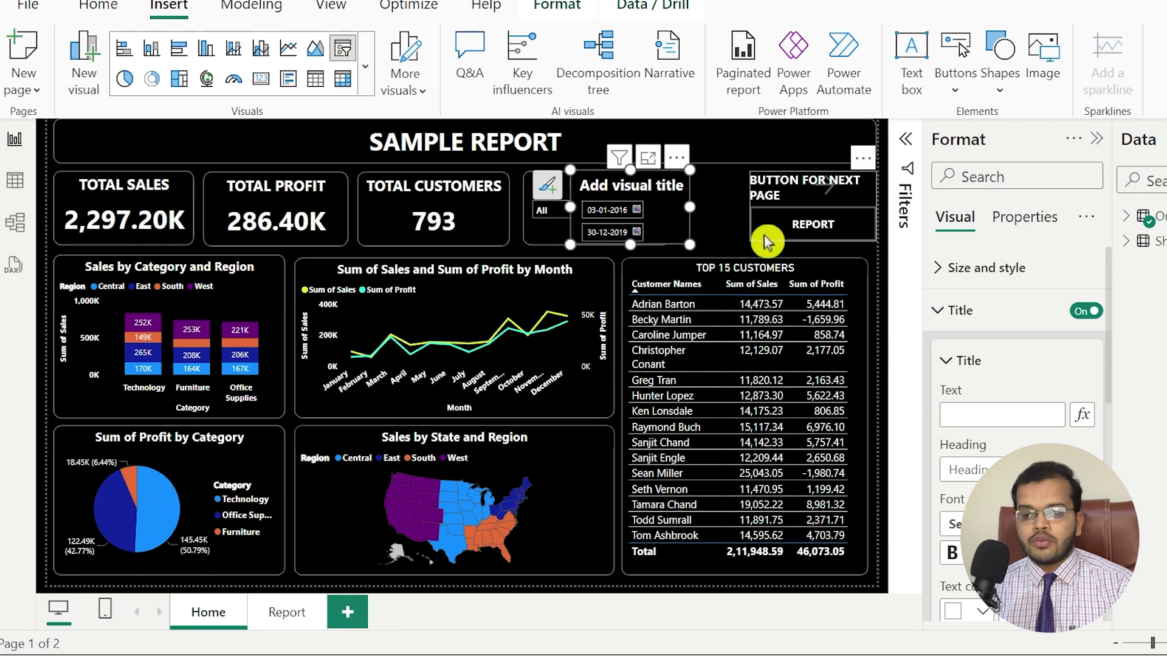
drag(781, 208, 722, 209)
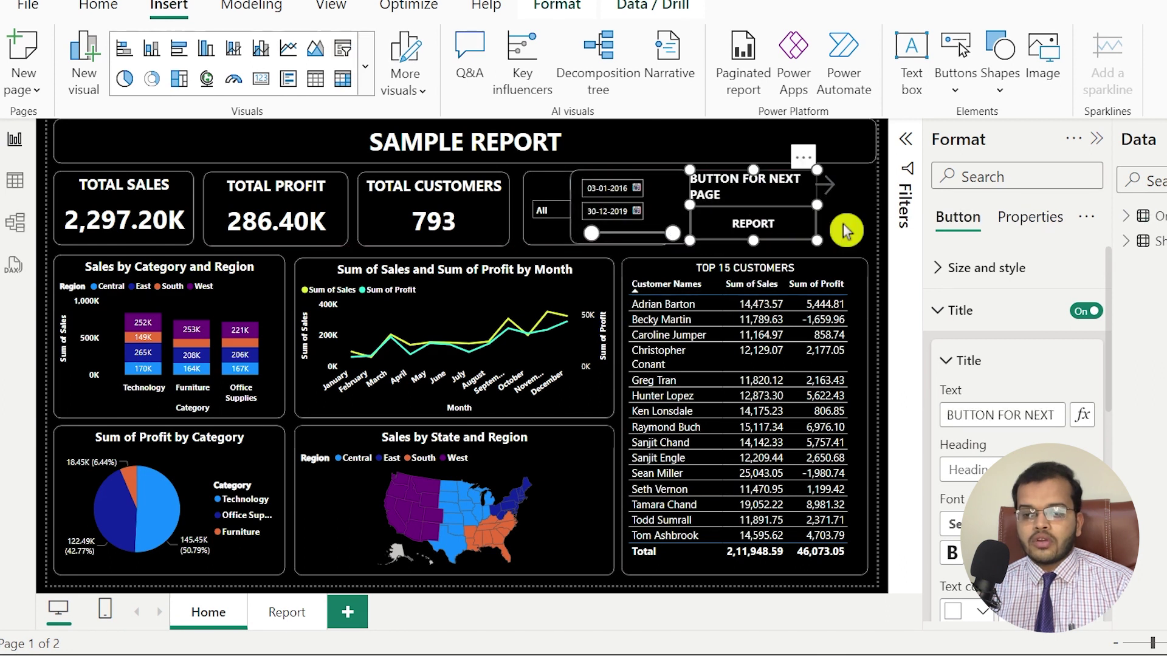
click(844, 229)
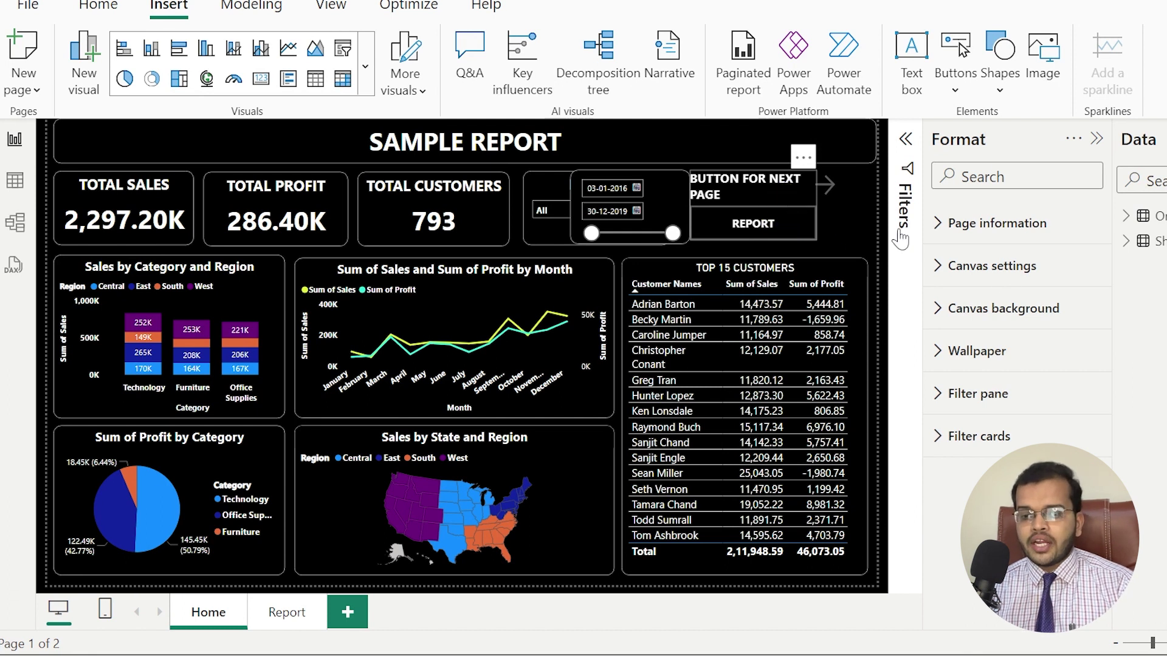
Change the REPORT button's title to 'PRESS BUTTON'.
click(783, 204)
key(BackSpace)
key(BackSpace)
key(BackSpace)
key(BackSpace)
key(BackSpace)
key(BackSpace)
key(BackSpace)
key(BackSpace)
key(BackSpace)
key(BackSpace)
key(BackSpace)
key(BackSpace)
key(BackSpace)
key(BackSpace)
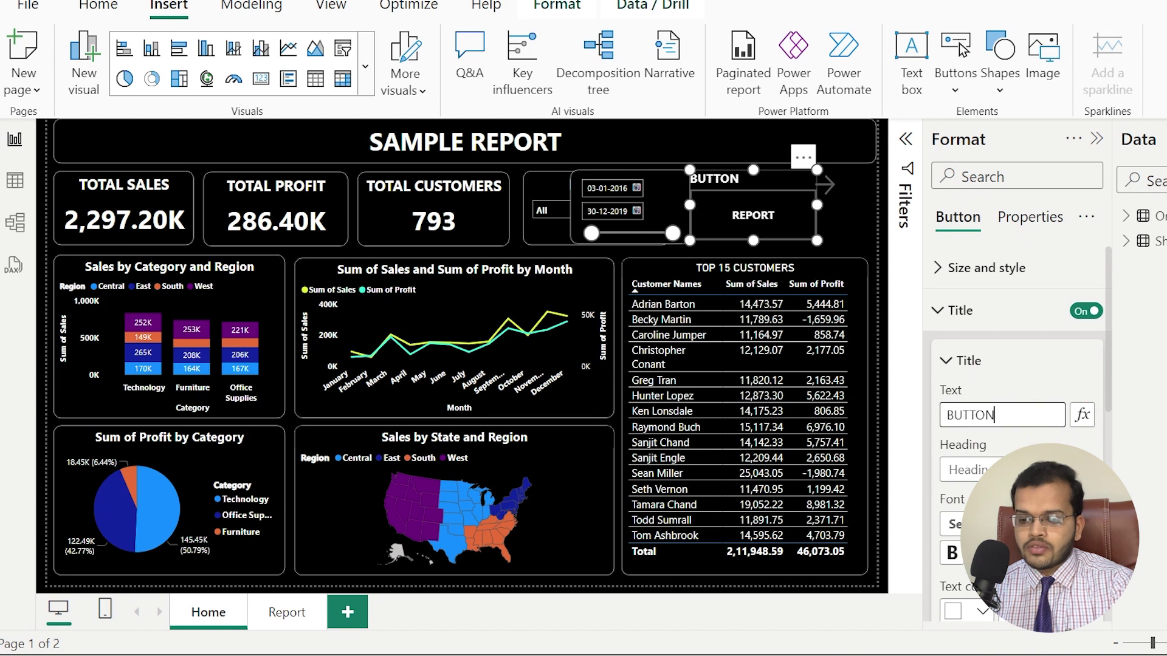
text(P)
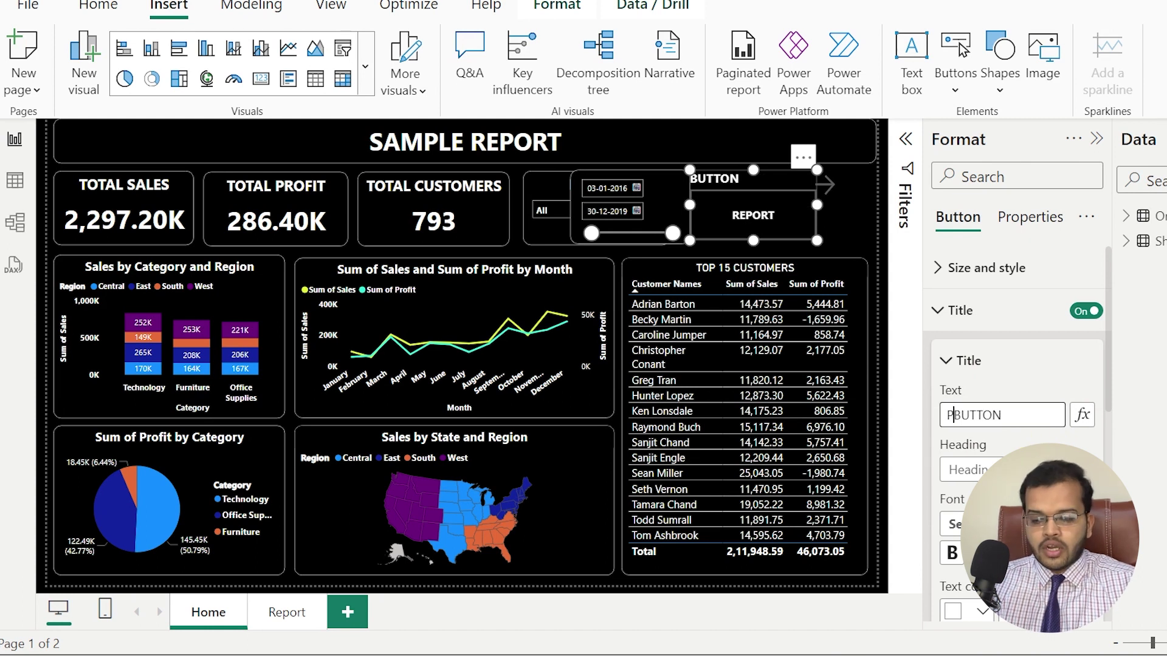
text(RESS)
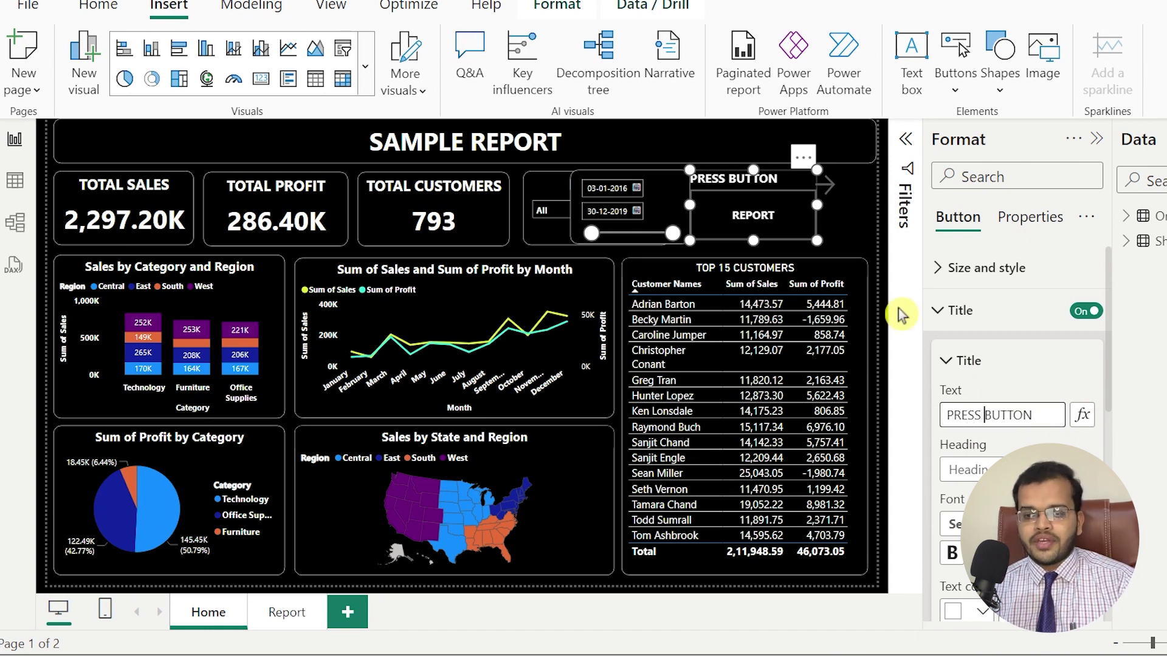
click(794, 233)
Move the button next to the arrow and shift the date slicer off the Region slicer.
drag(783, 192, 865, 232)
drag(657, 195, 737, 188)
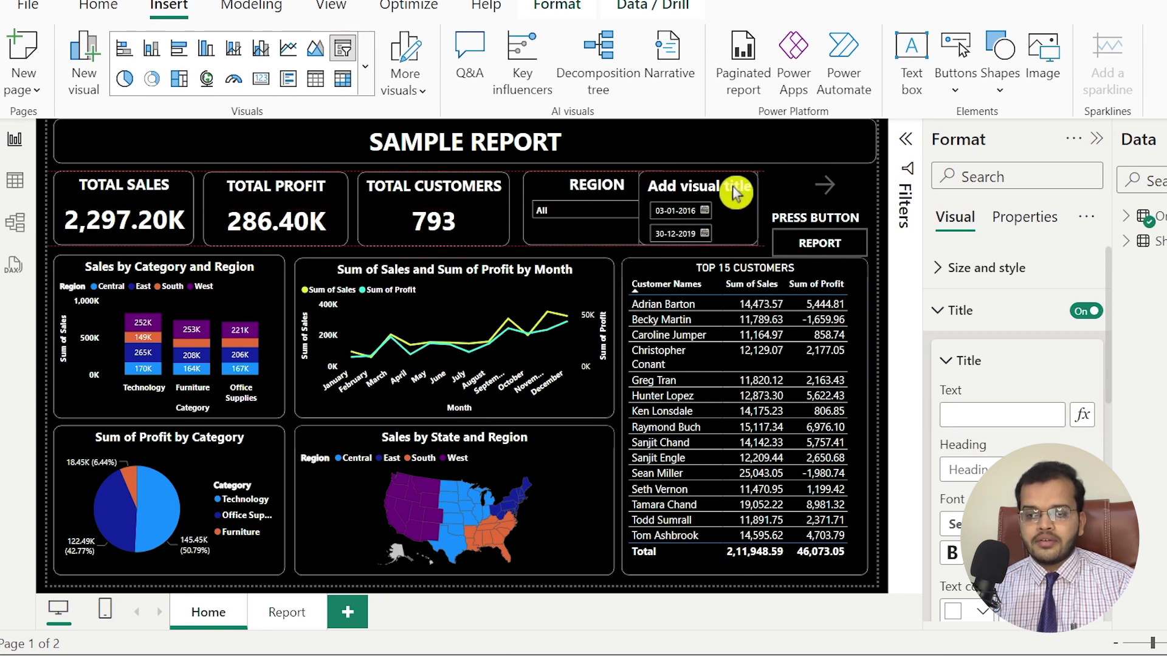
click(631, 243)
click(644, 237)
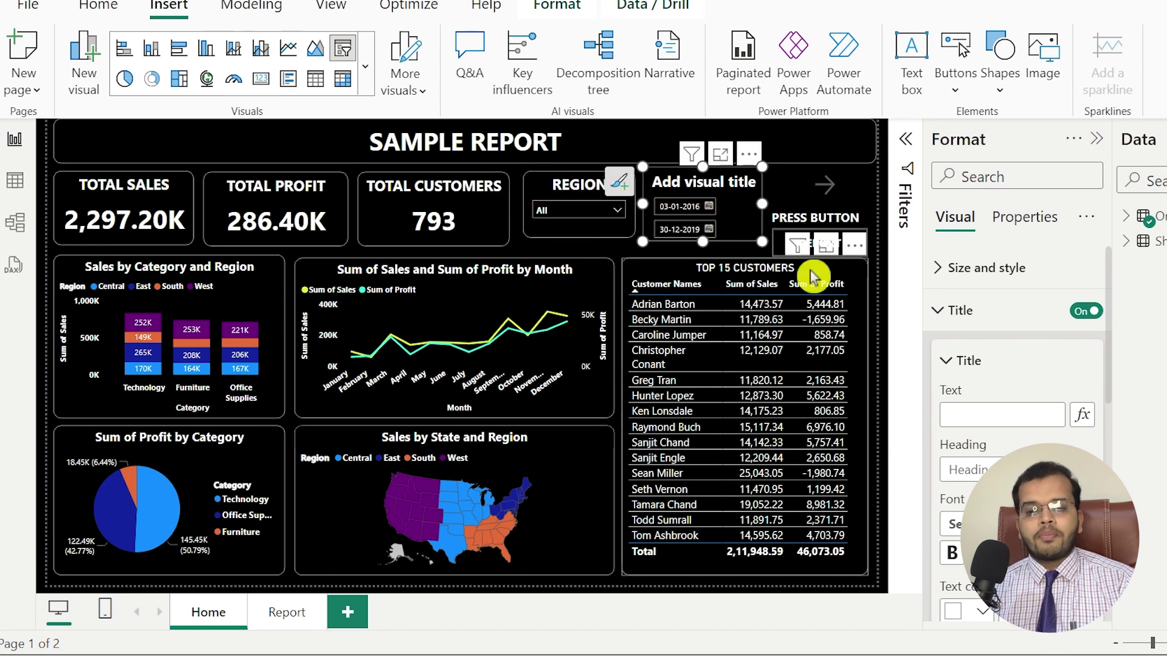
click(812, 242)
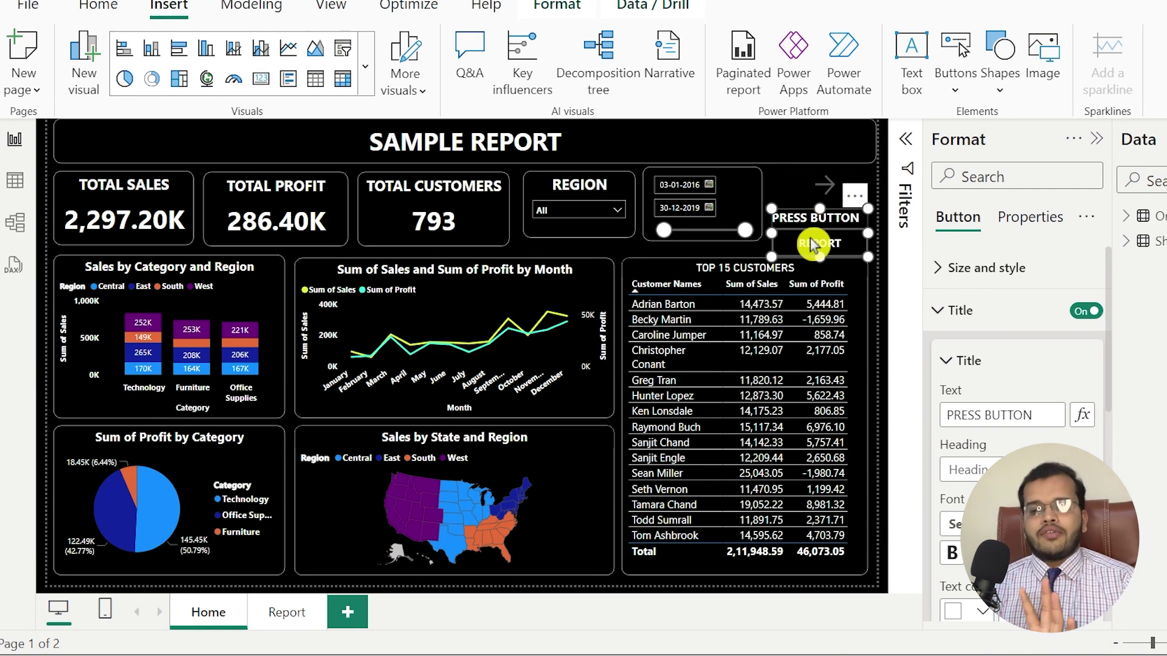
Enable the button's action as Page navigation with the Report page as destination.
click(939, 321)
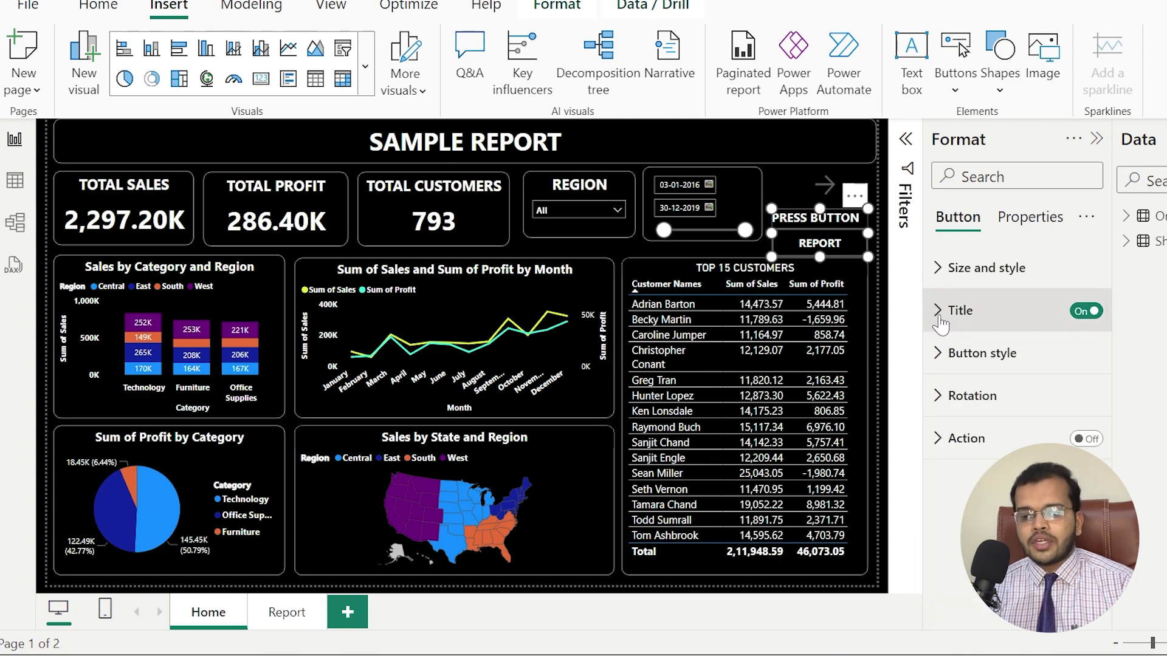
click(1089, 439)
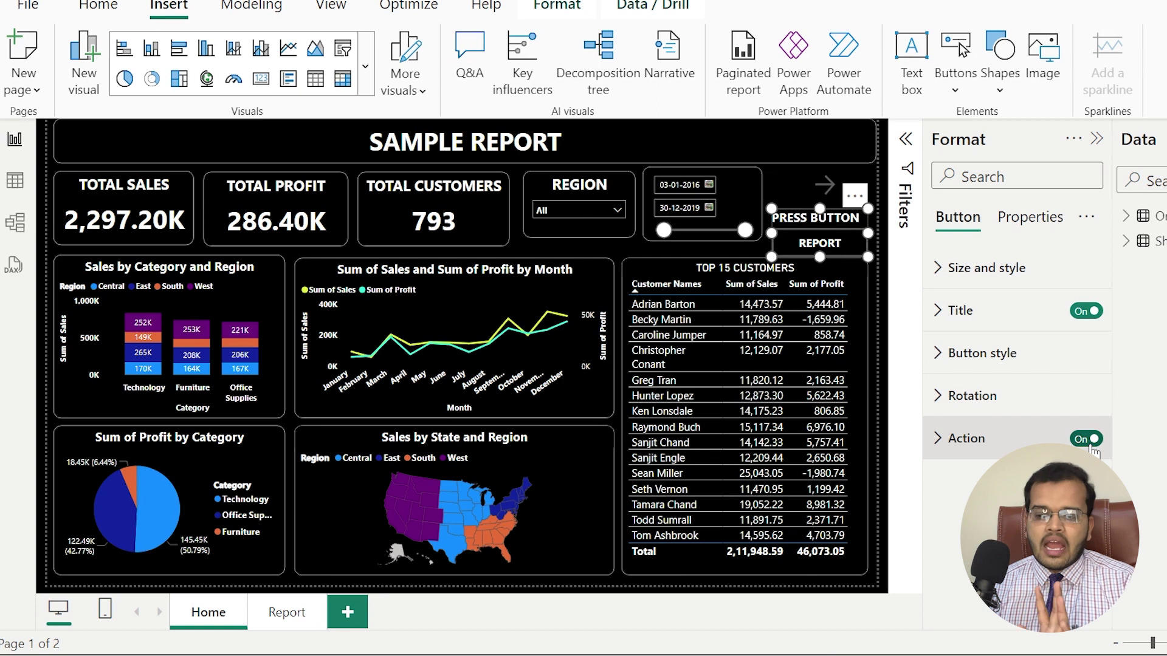
click(939, 438)
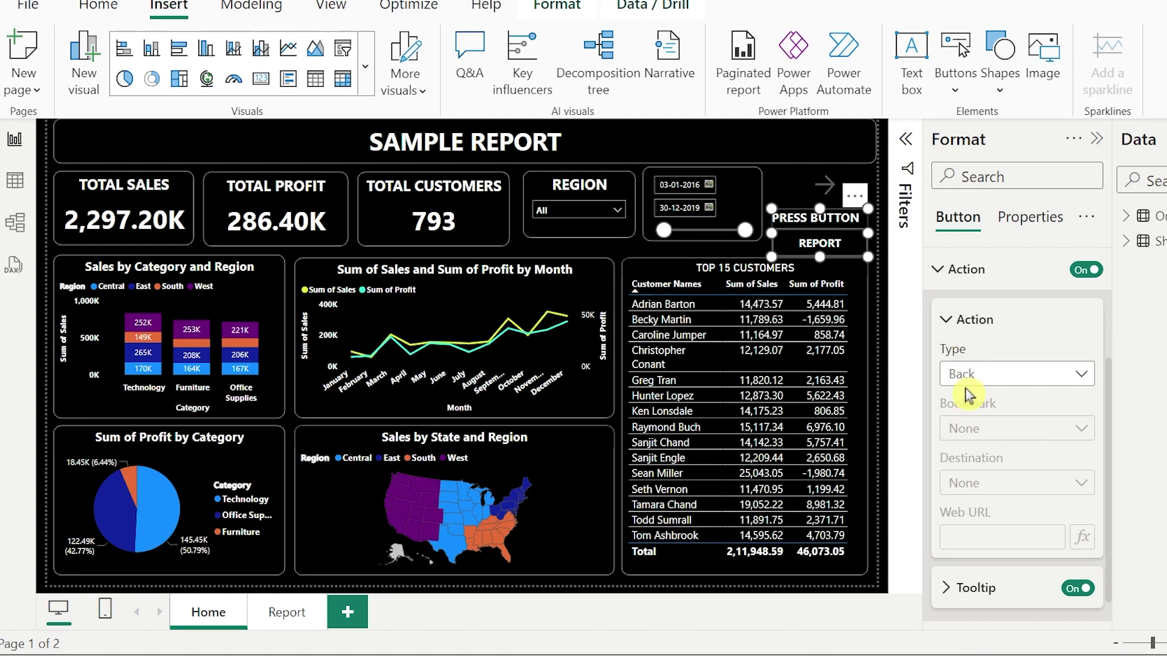
click(966, 374)
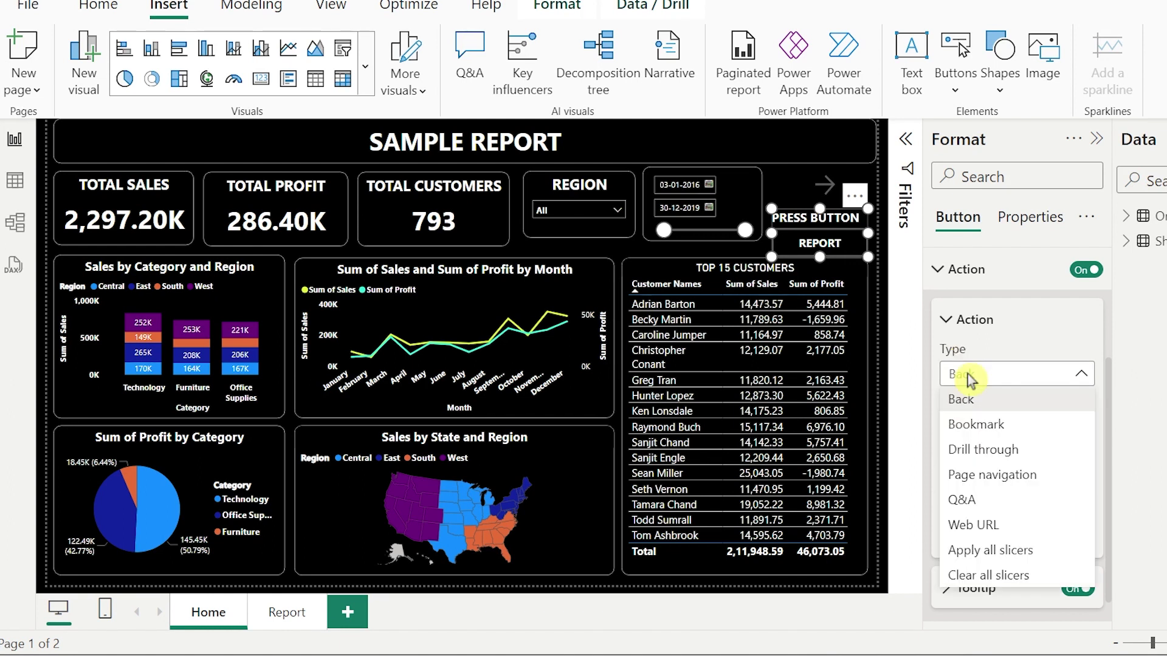
click(1000, 475)
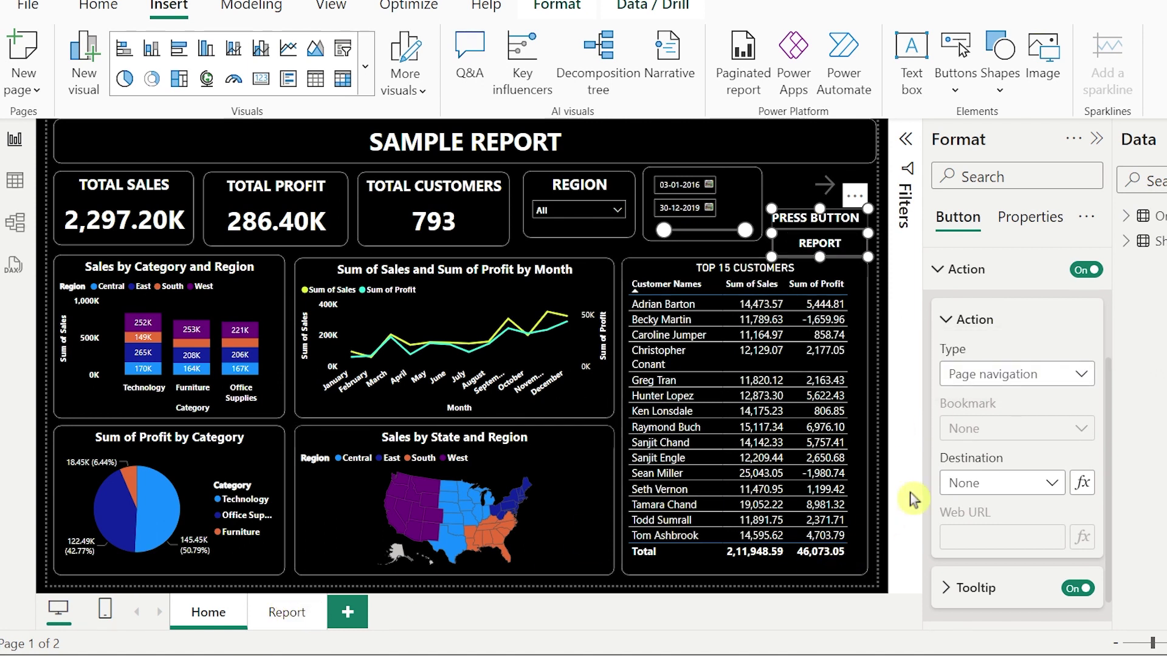
click(966, 483)
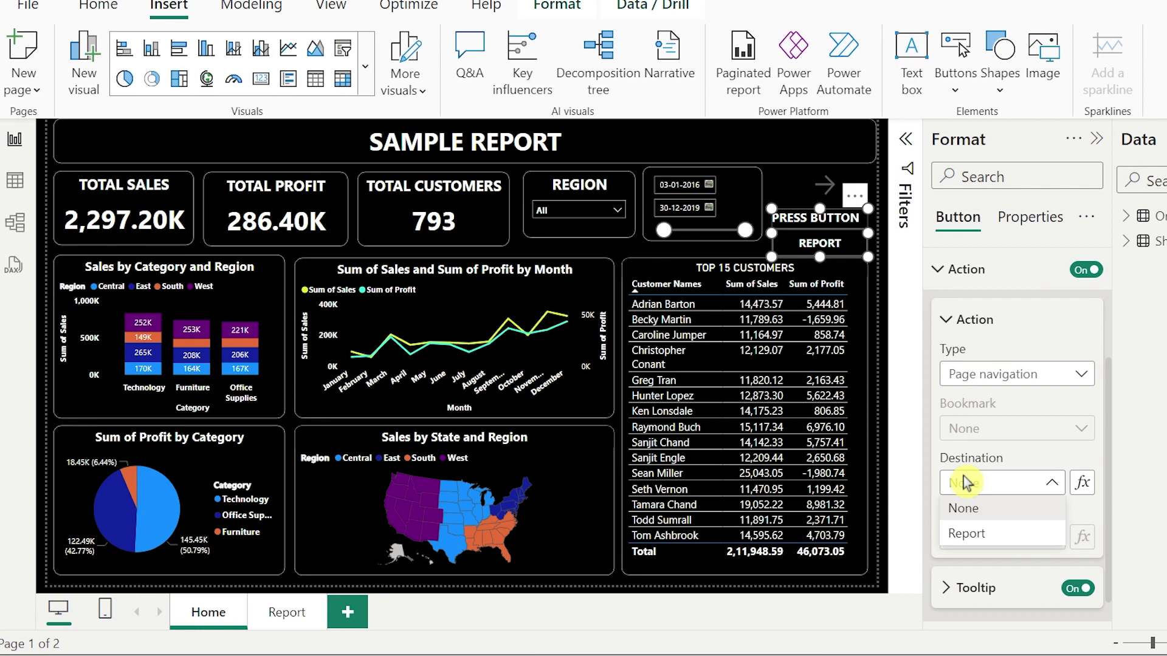
click(990, 538)
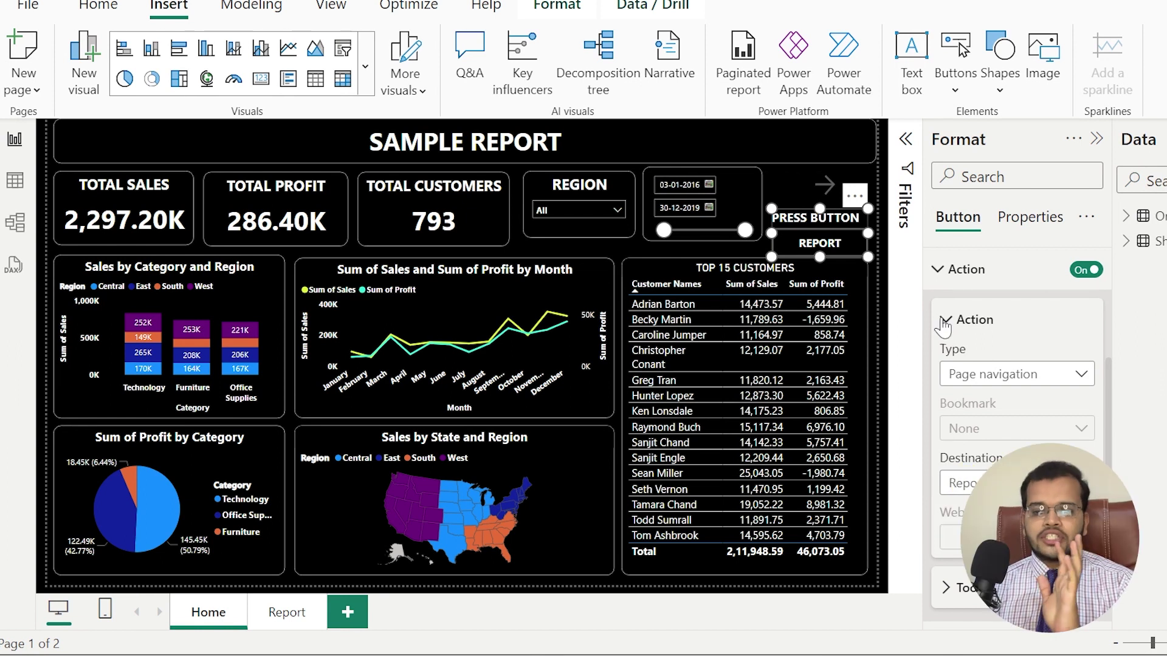
click(939, 272)
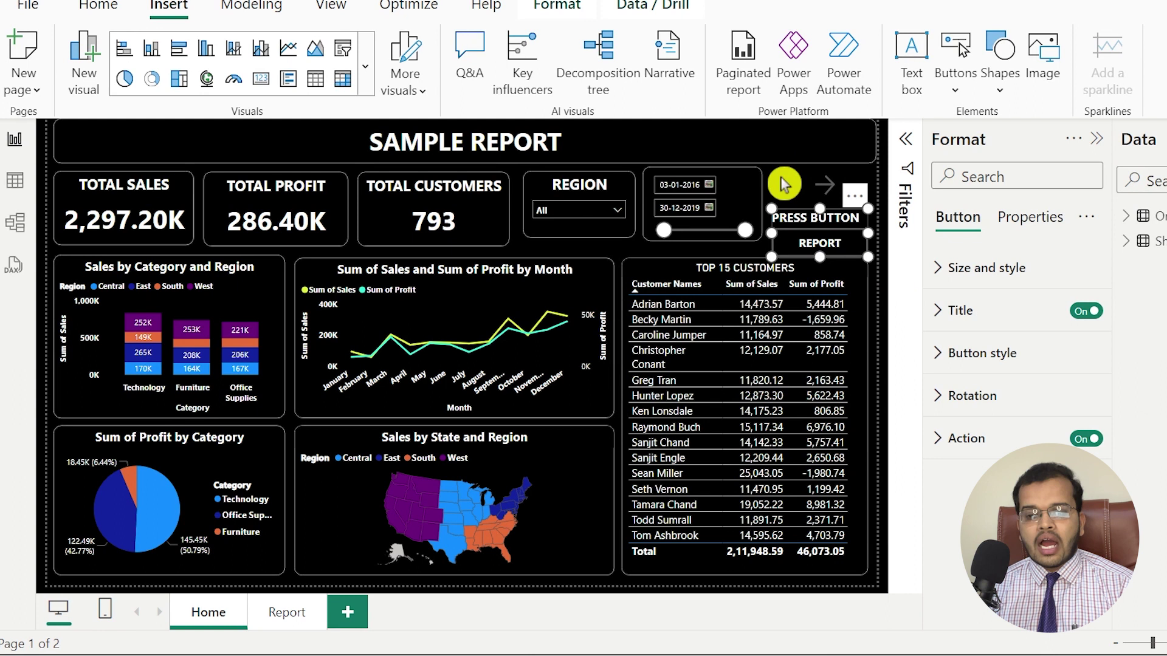
ctrl+click(837, 245)
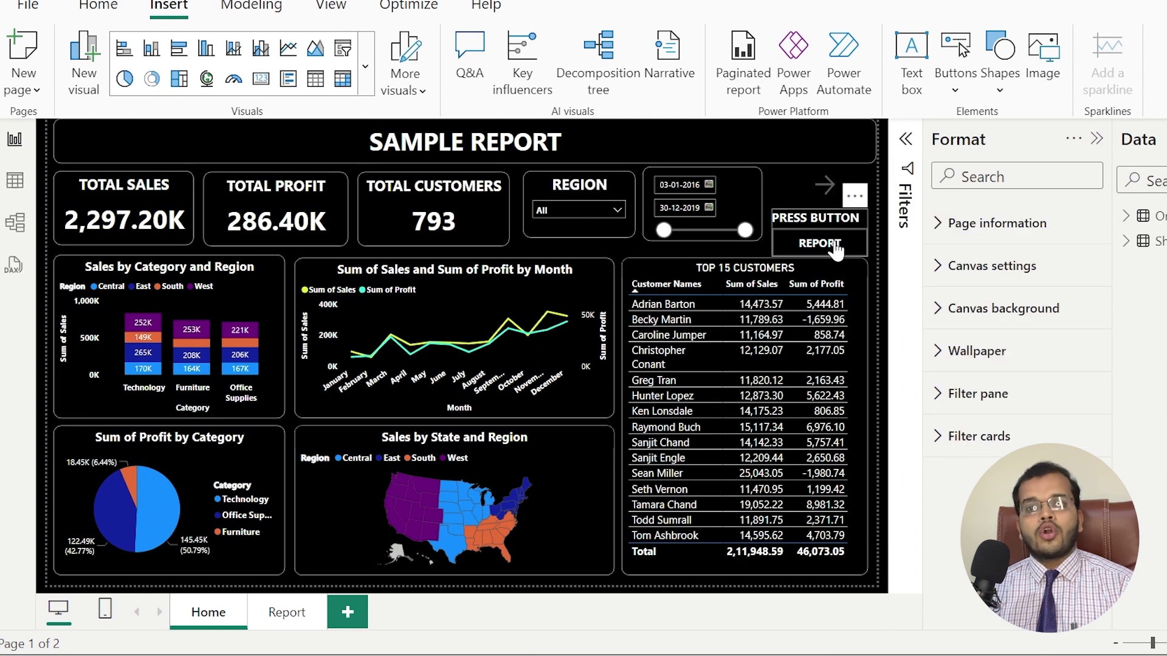
Jump to the Report page via REPORT and add a blank button right of its date slicer.
ctrl+click(836, 245)
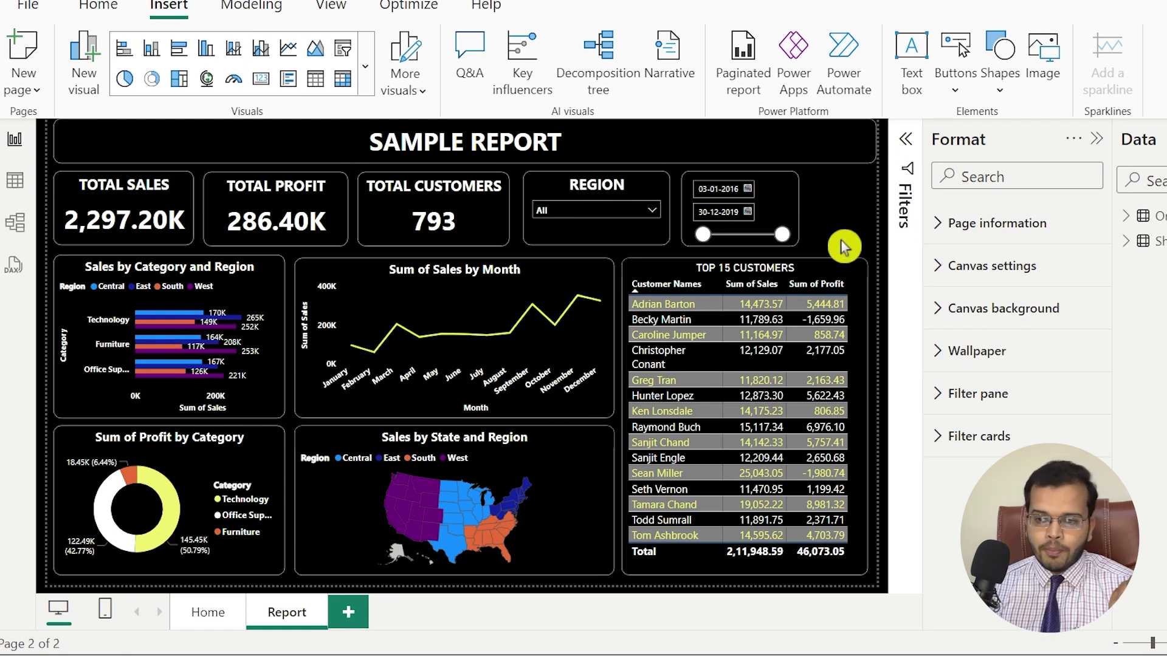
click(955, 88)
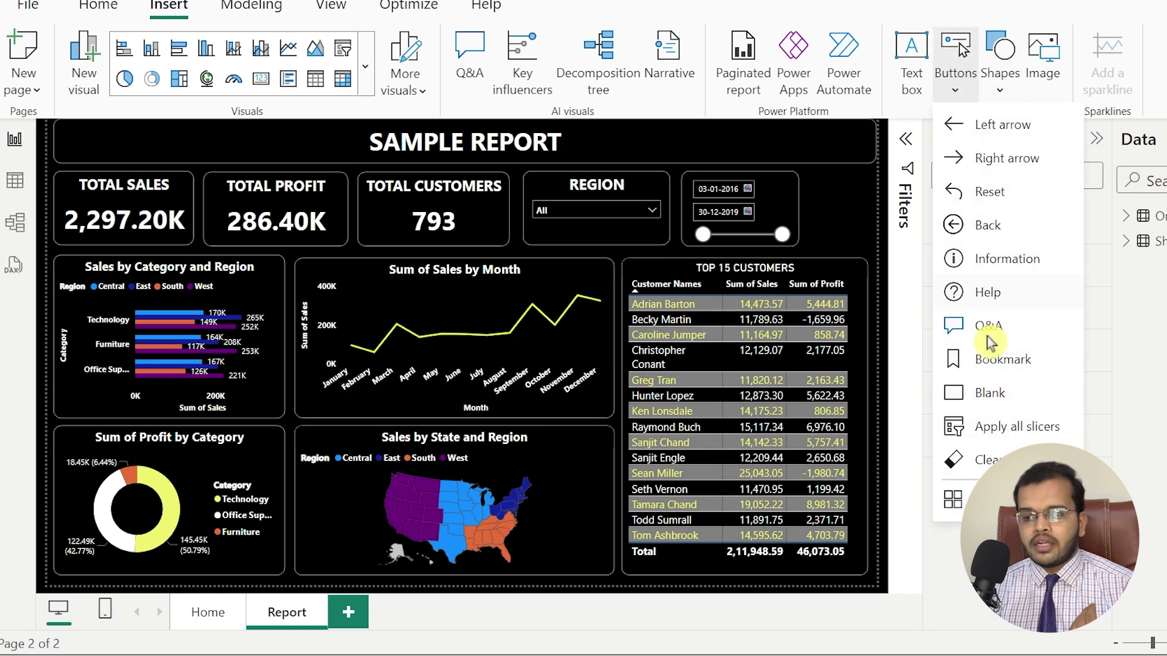
click(997, 393)
drag(99, 140, 847, 216)
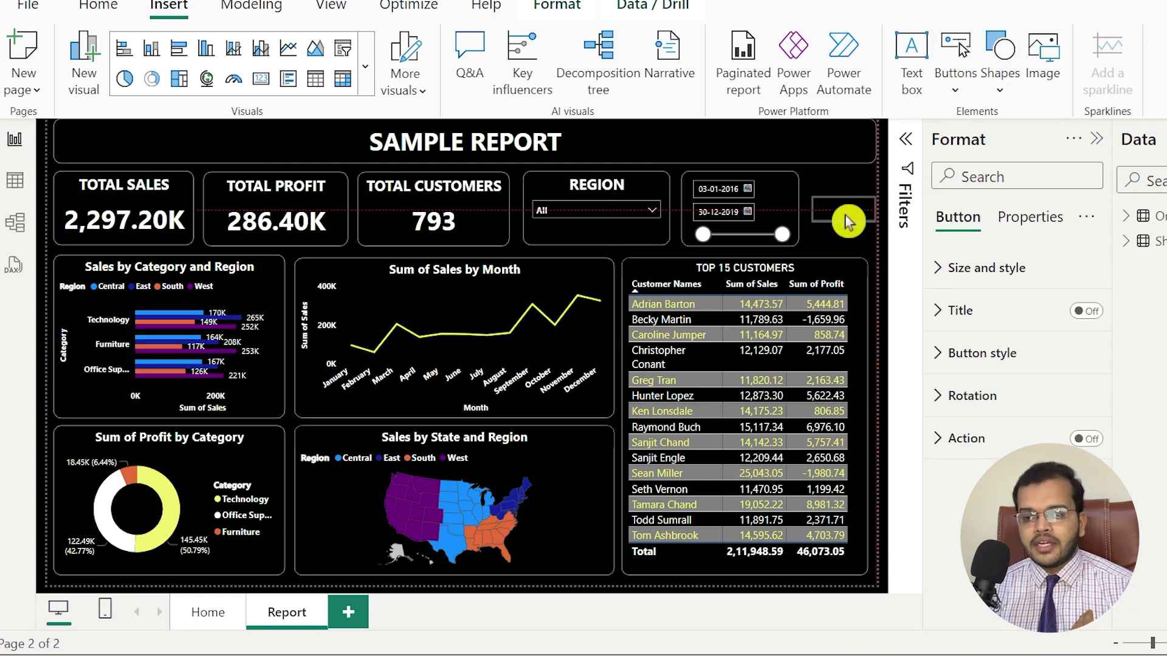
Turn on the new button's text and enter the label HOME.
click(937, 355)
scroll(972, 377, down, 2)
click(1072, 399)
click(948, 453)
text(HOME)
Style the HOME label in Segoe UI Bold, white, at font size 12.
scroll(1003, 473, down, 1)
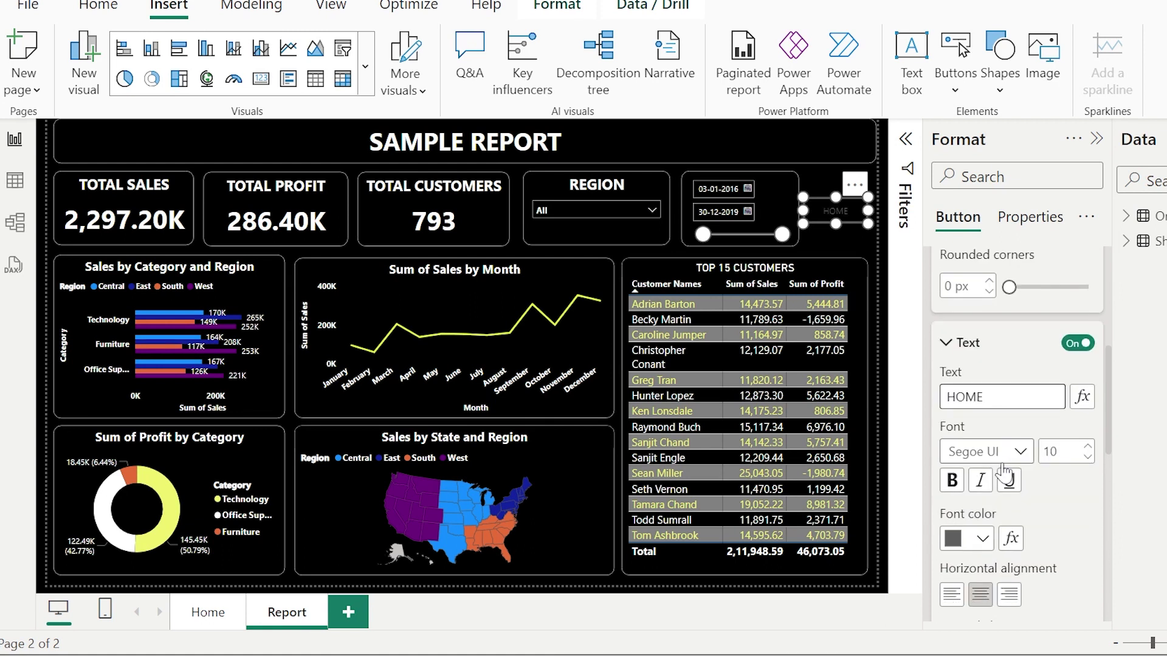
click(1004, 454)
click(1006, 341)
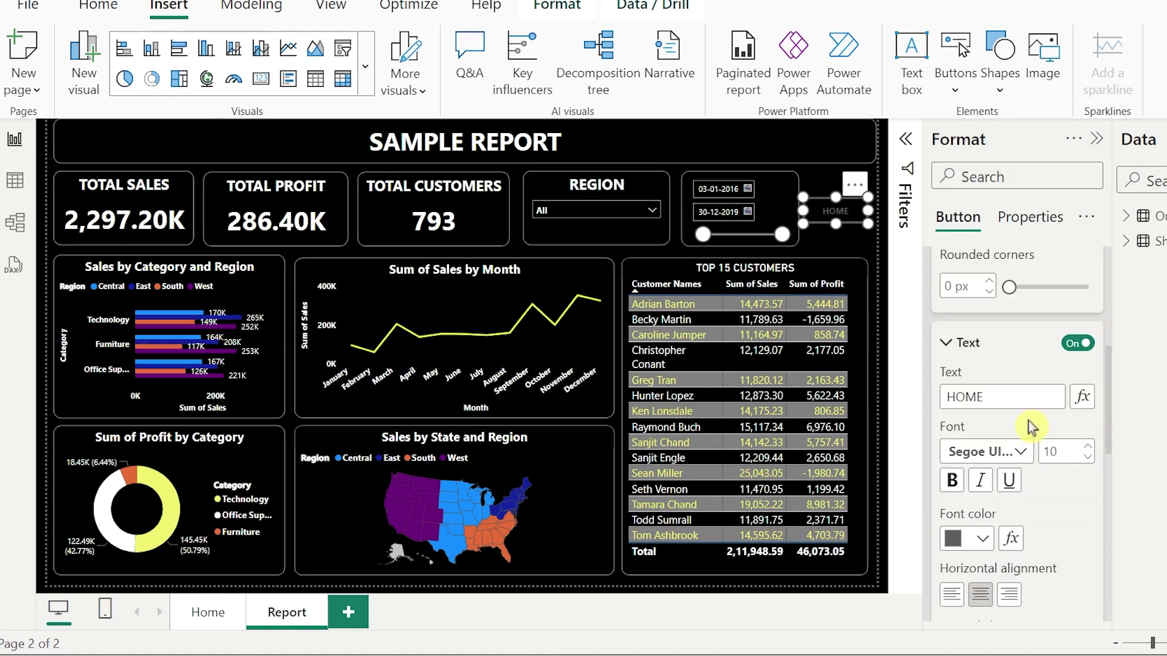
click(975, 540)
click(962, 195)
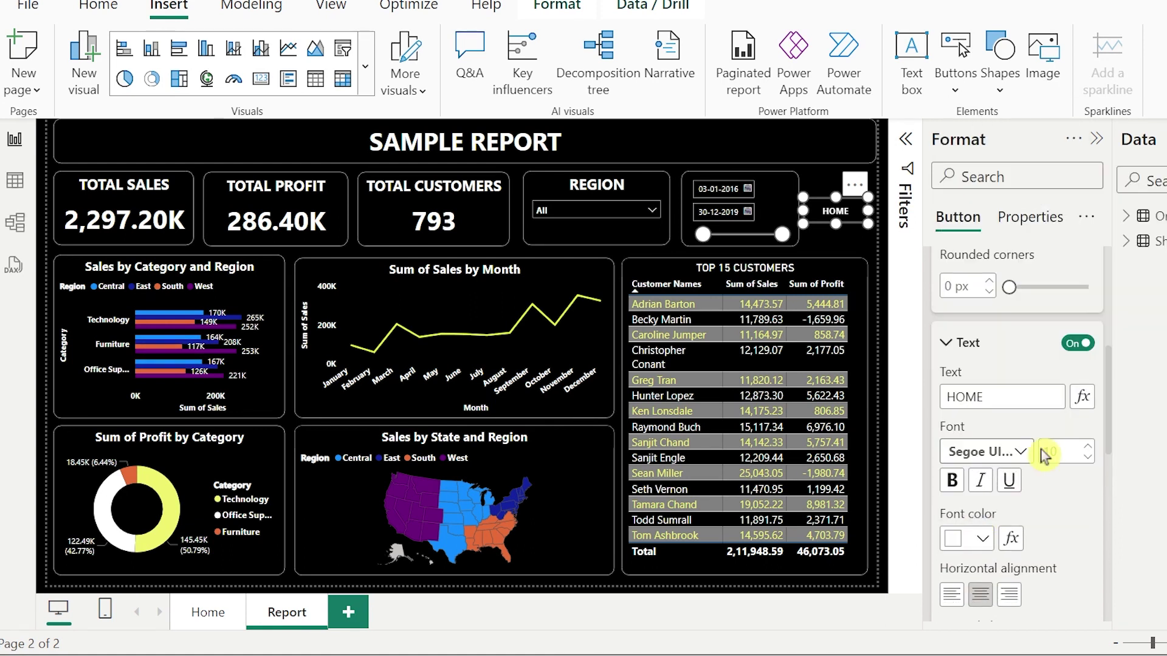
click(1088, 445)
click(1088, 445)
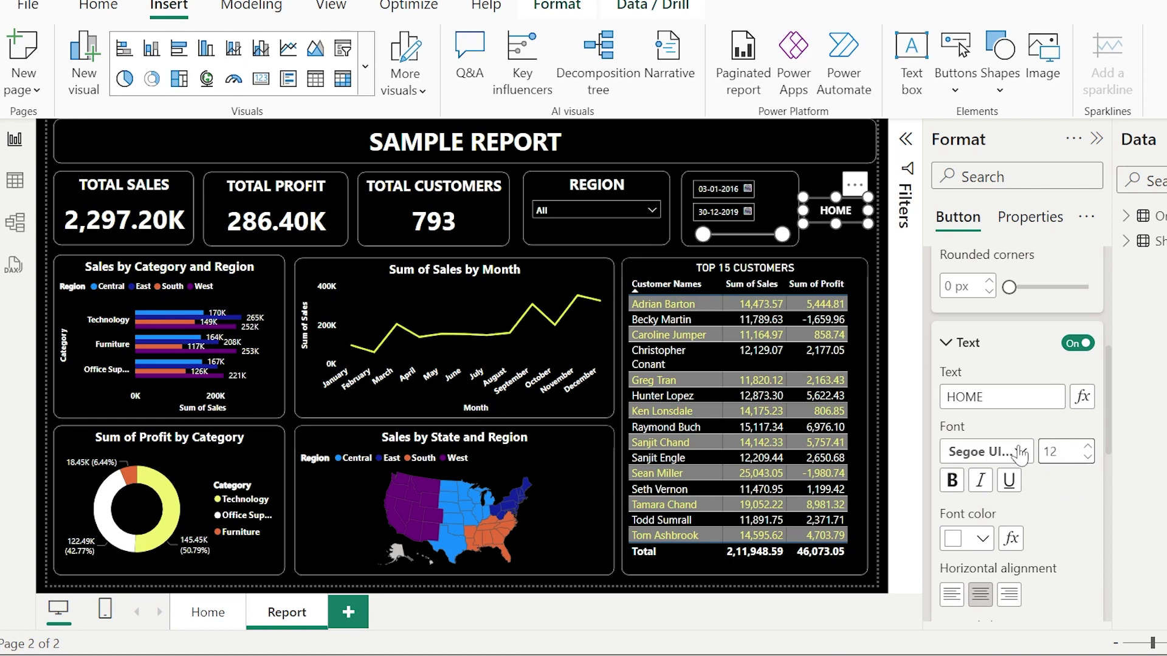
scroll(1003, 395, up, 5)
click(939, 298)
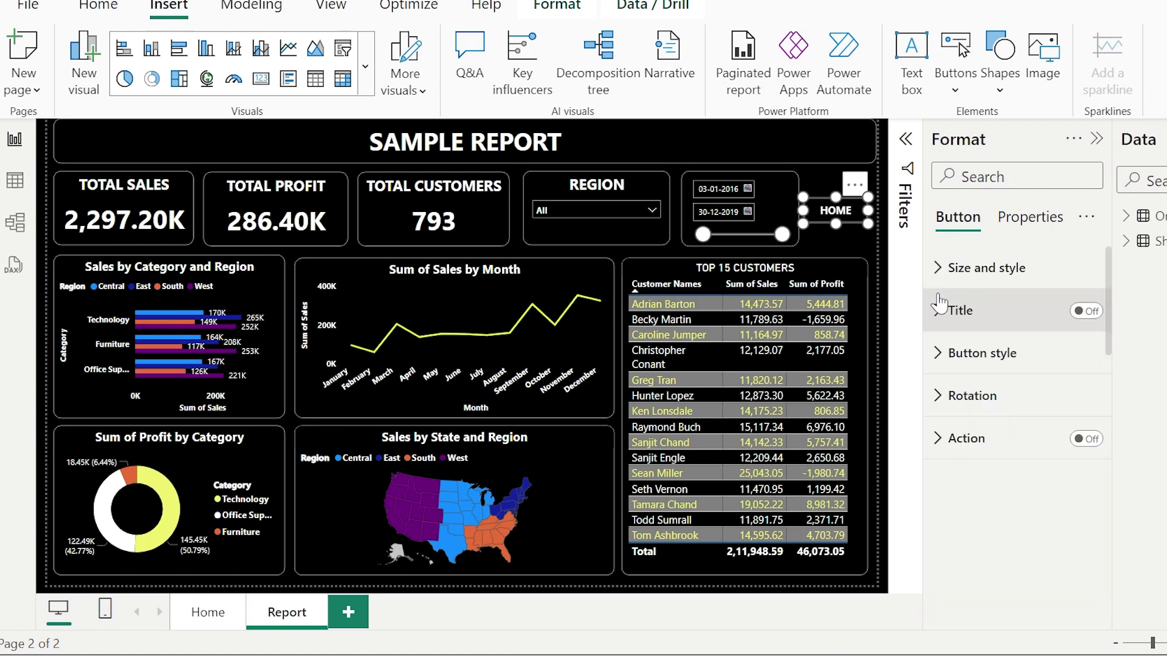
Give the HOME button a Page navigation action with Home as the destination.
click(1084, 439)
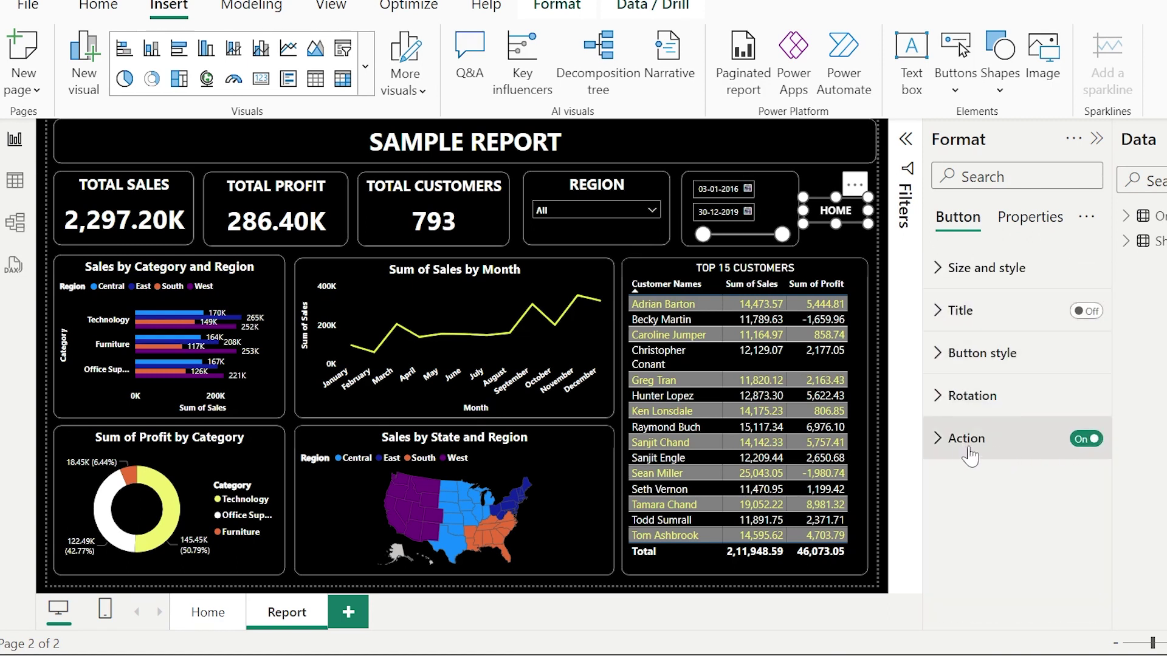
click(939, 439)
click(986, 376)
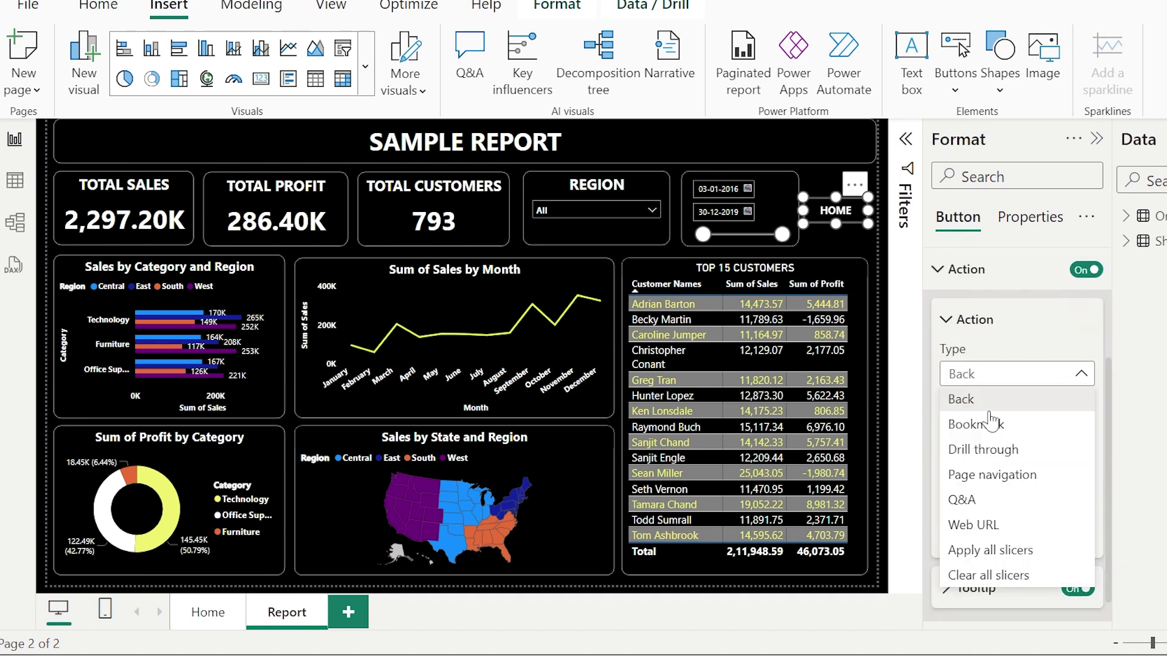
click(997, 474)
click(998, 483)
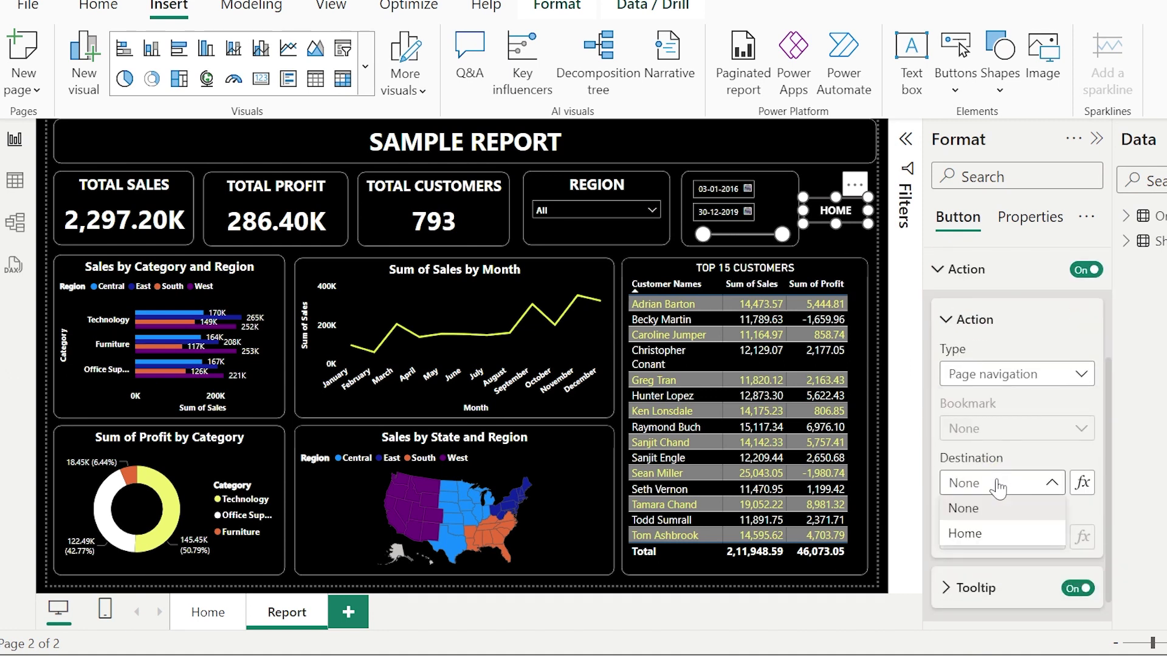
click(993, 538)
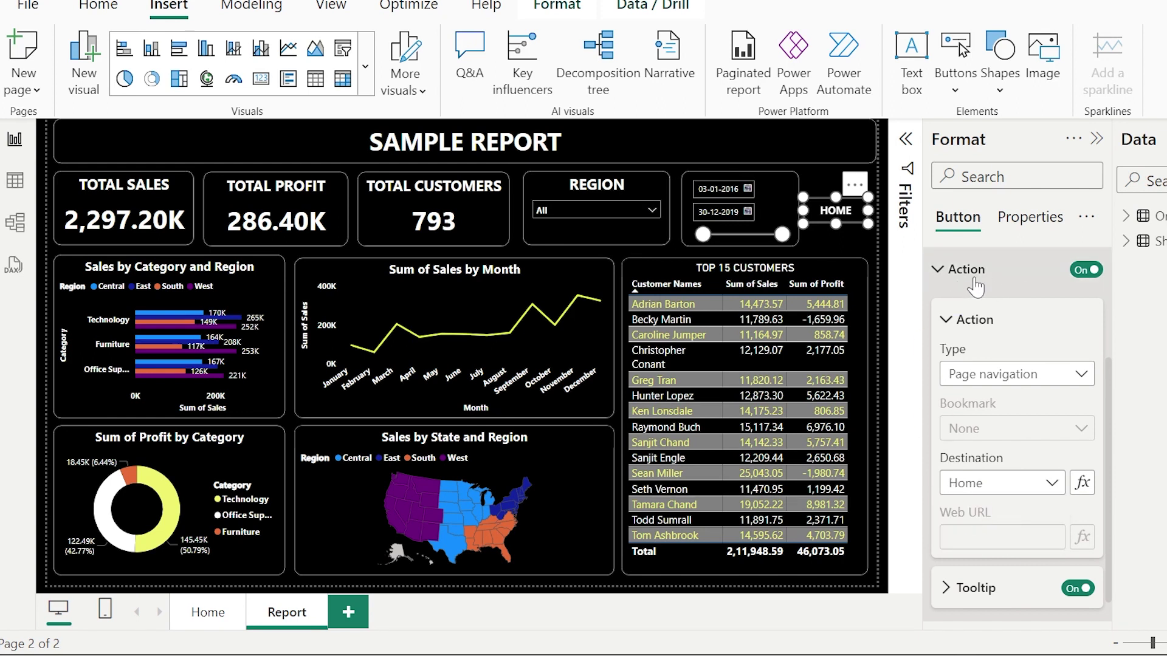
Deselect the button and Ctrl+click HOME to return to the Home page.
click(939, 269)
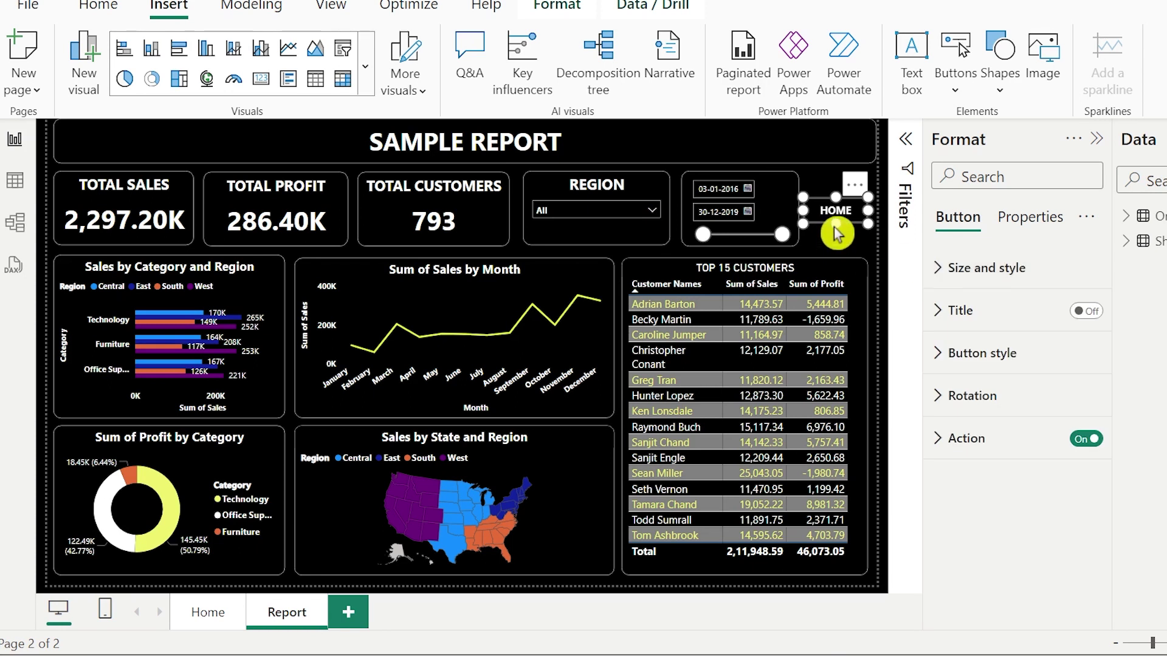
click(829, 240)
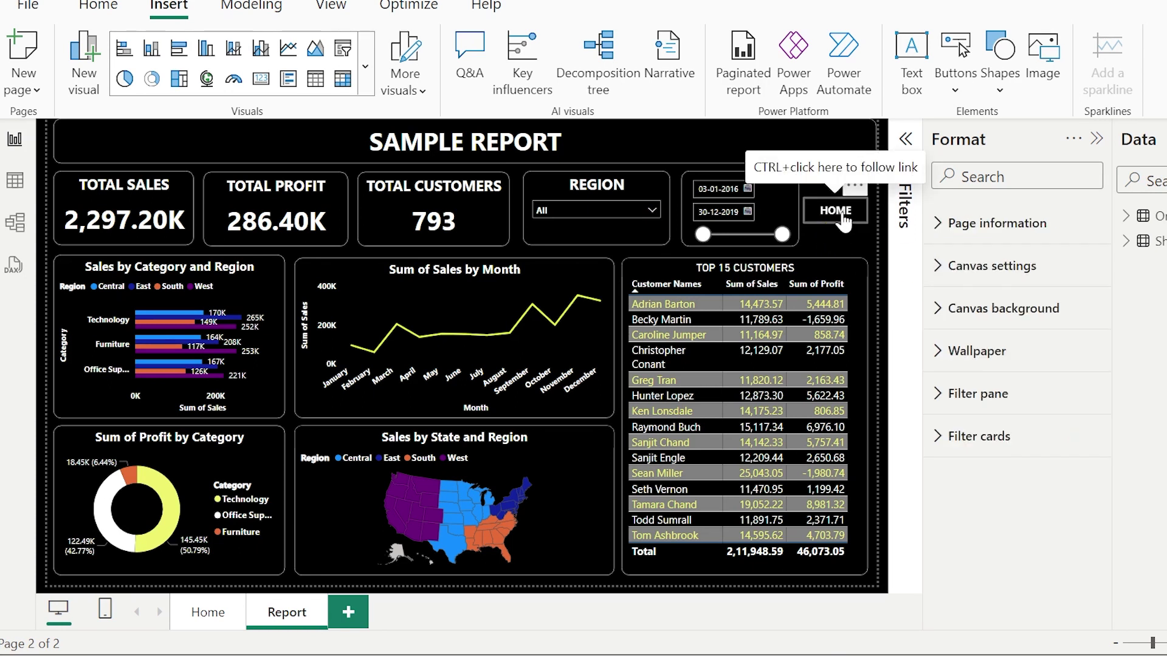
ctrl+click(844, 219)
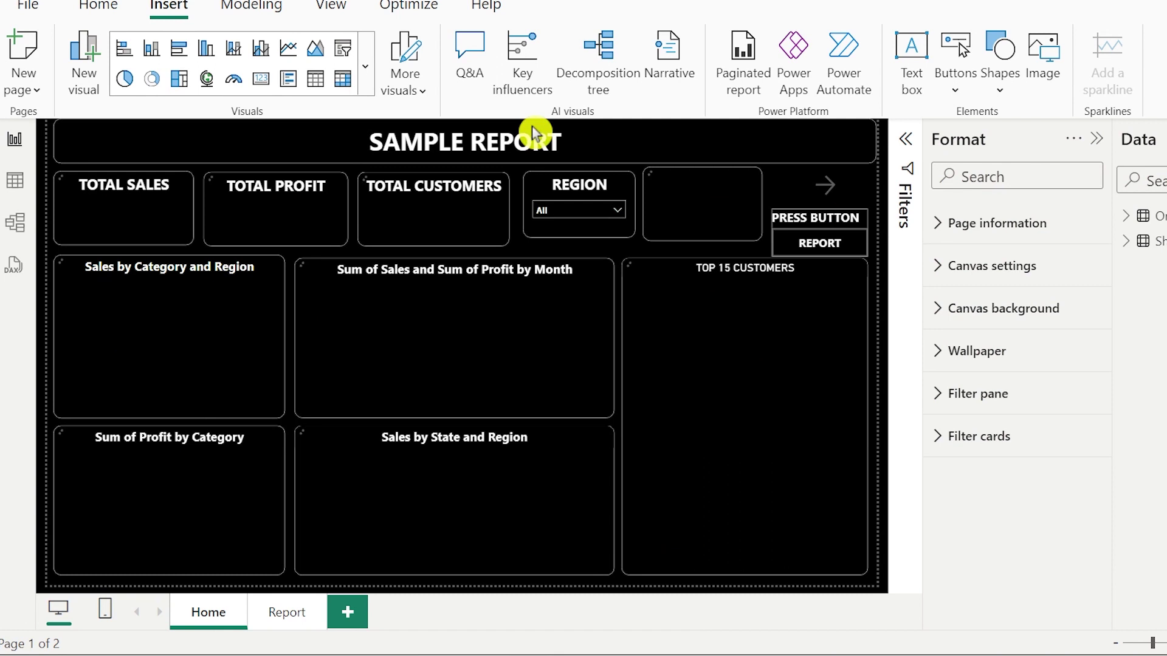